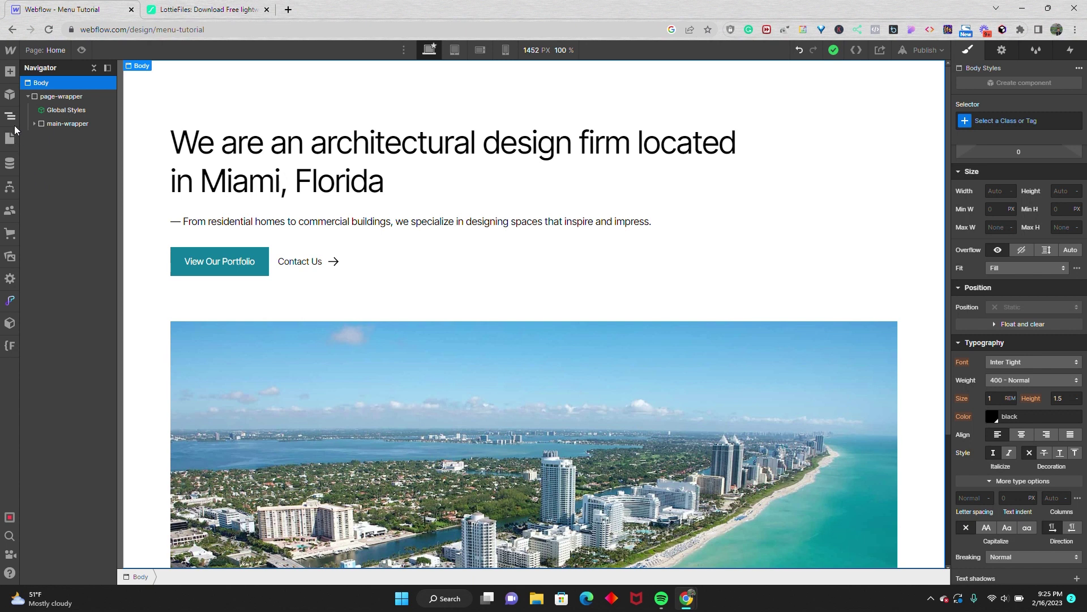
# Add a Navbar element inside page-wrapper above main-wrapper, close its settings, and expand its nested elements
pyautogui.click(10, 71)
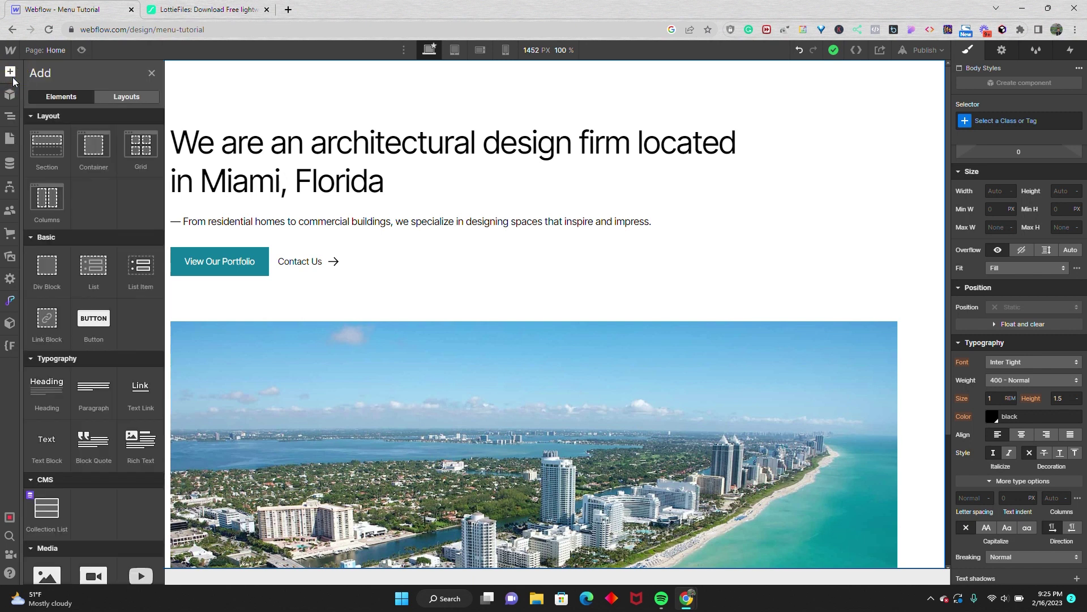
pyautogui.scroll(-4, 85, 312)
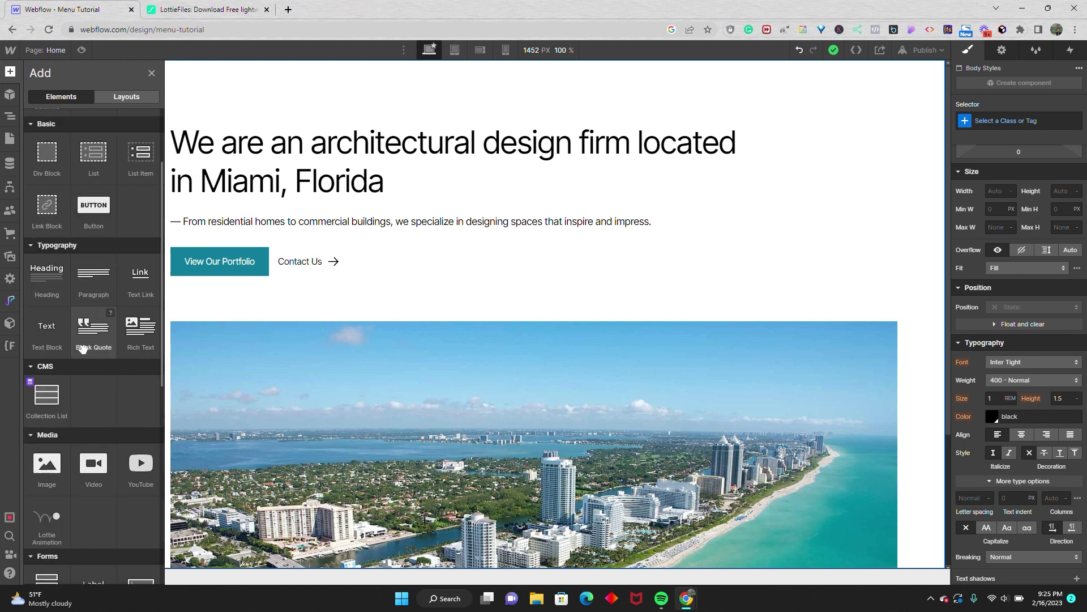
pyautogui.scroll(-4, 94, 391)
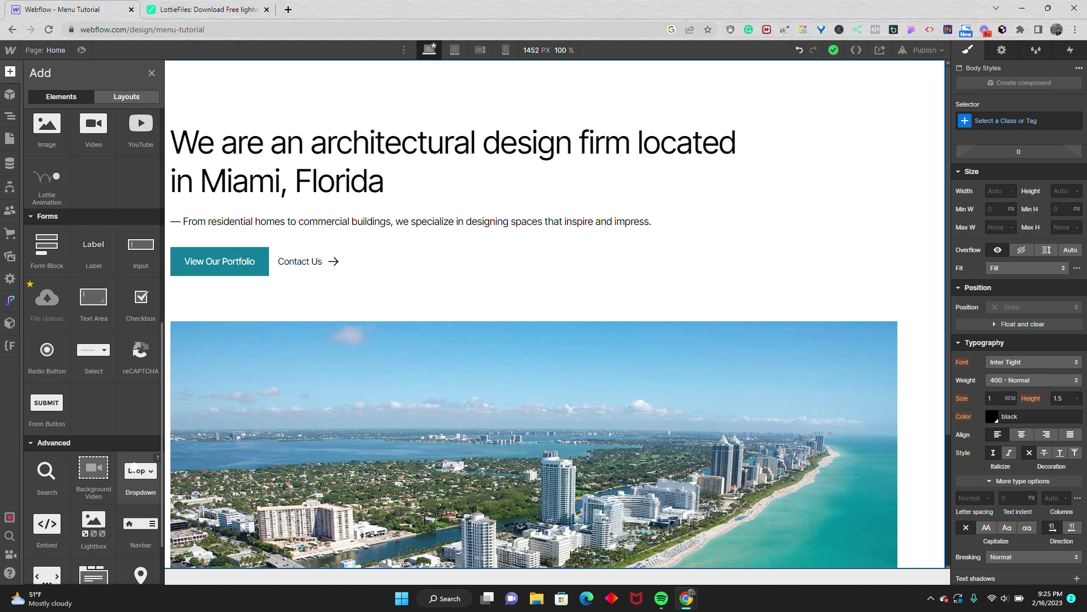
pyautogui.moveTo(140, 523); pyautogui.dragTo(66, 119)
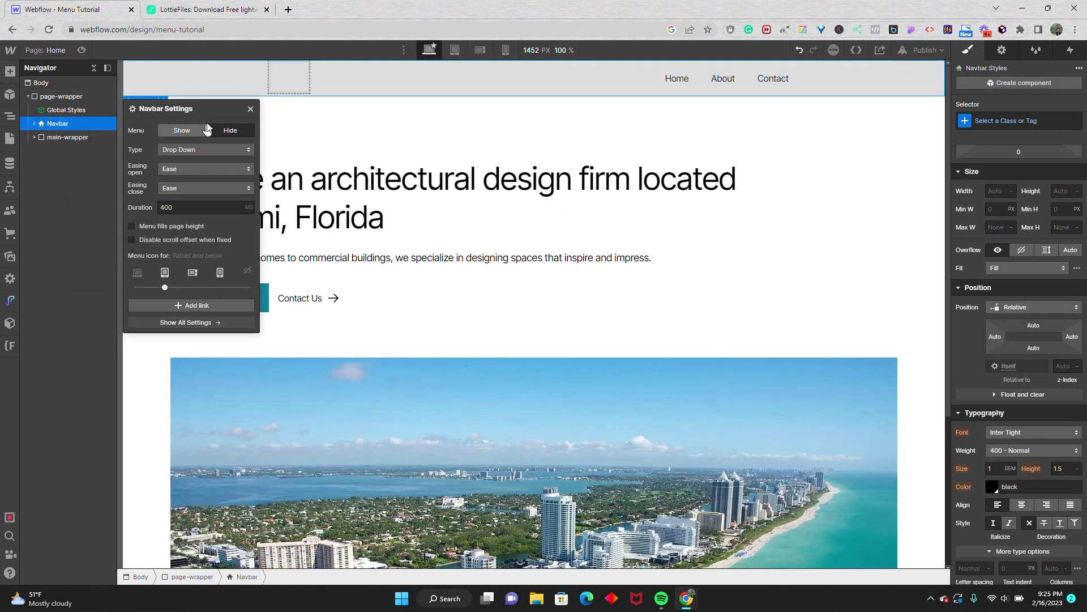
pyautogui.click(251, 109)
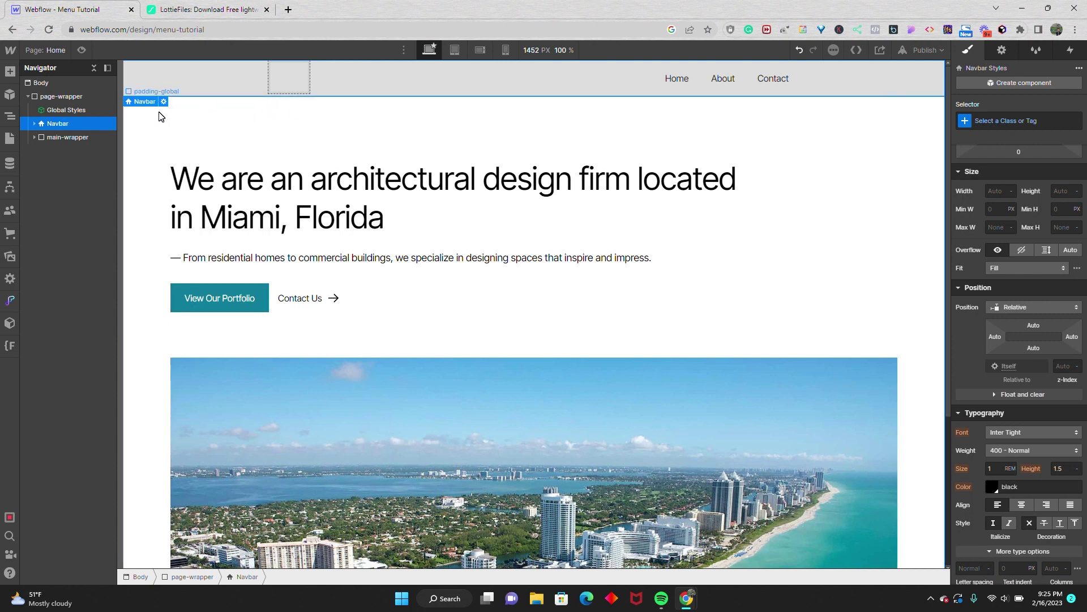
pyautogui.click(35, 124)
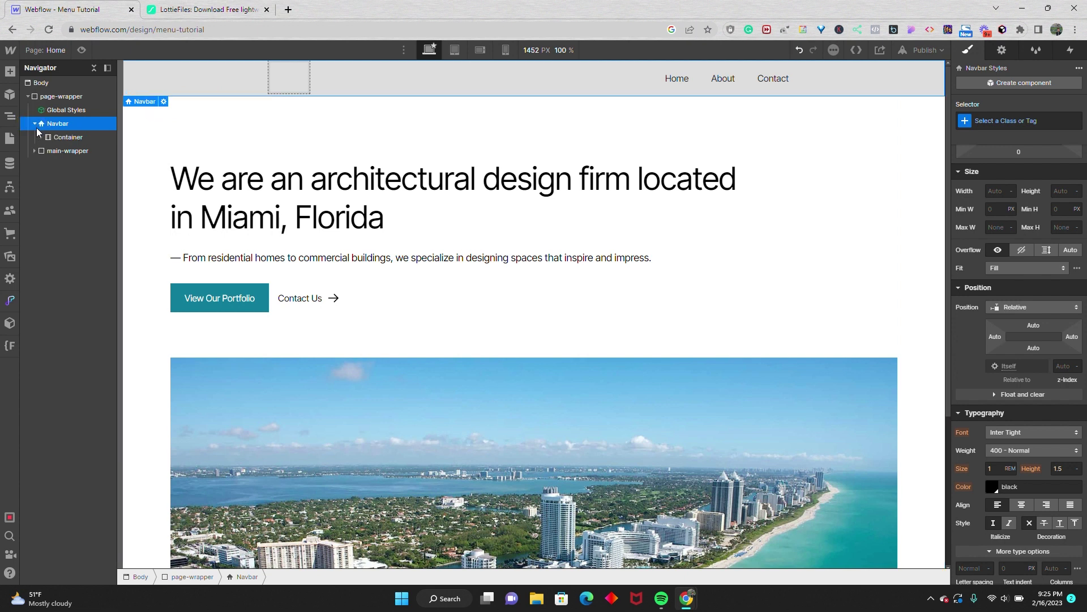
pyautogui.click(41, 137)
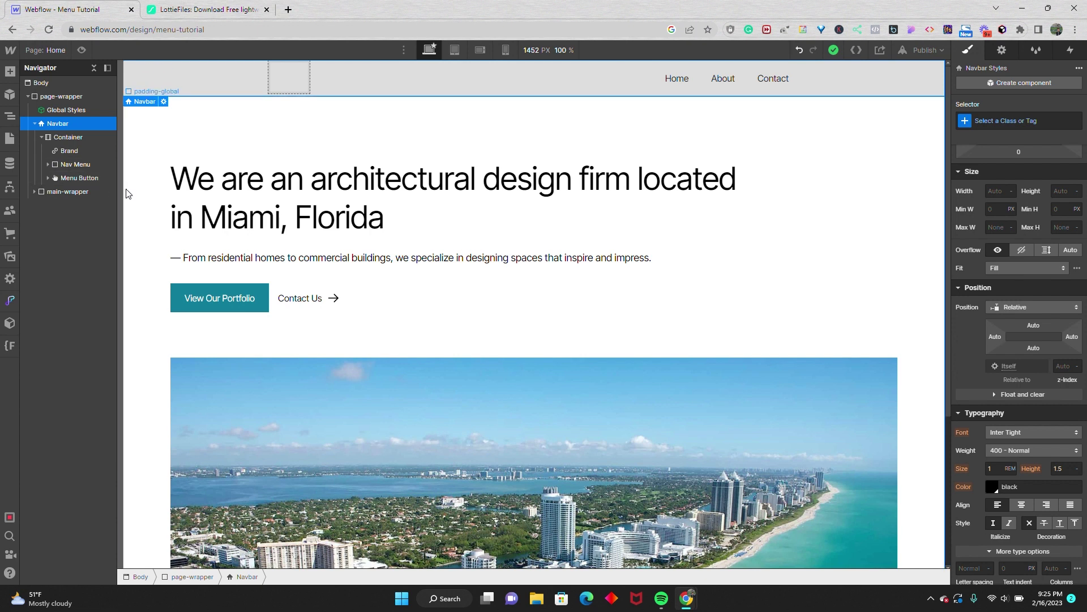
# Insert a Div Block and nest it inside the Navbar, directly above the default Container
pyautogui.click(183, 244)
pyautogui.click(173, 332)
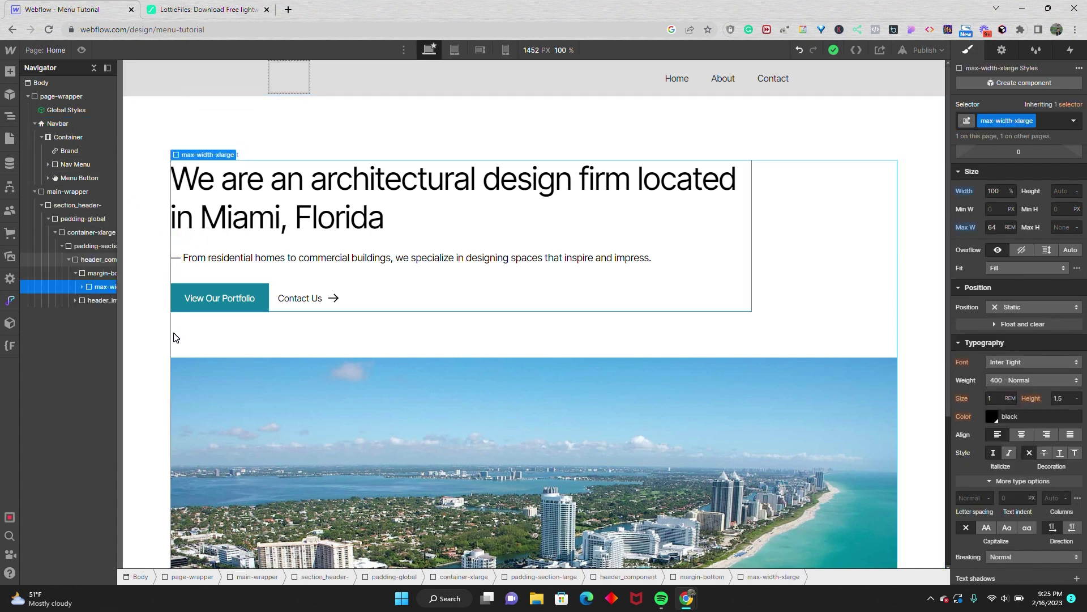
pyautogui.click(90, 235)
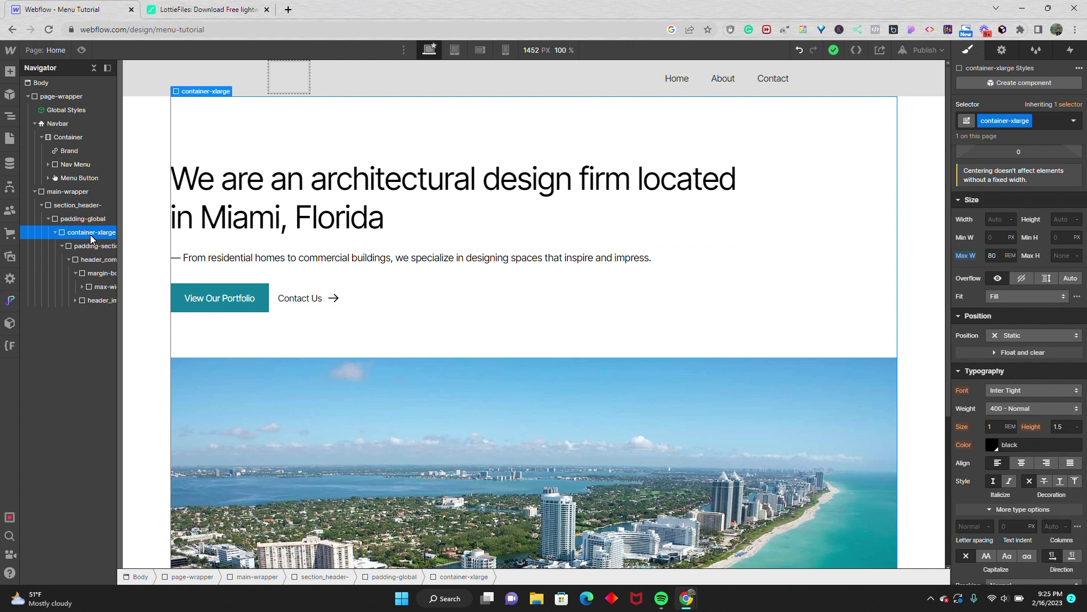
pyautogui.click(69, 126)
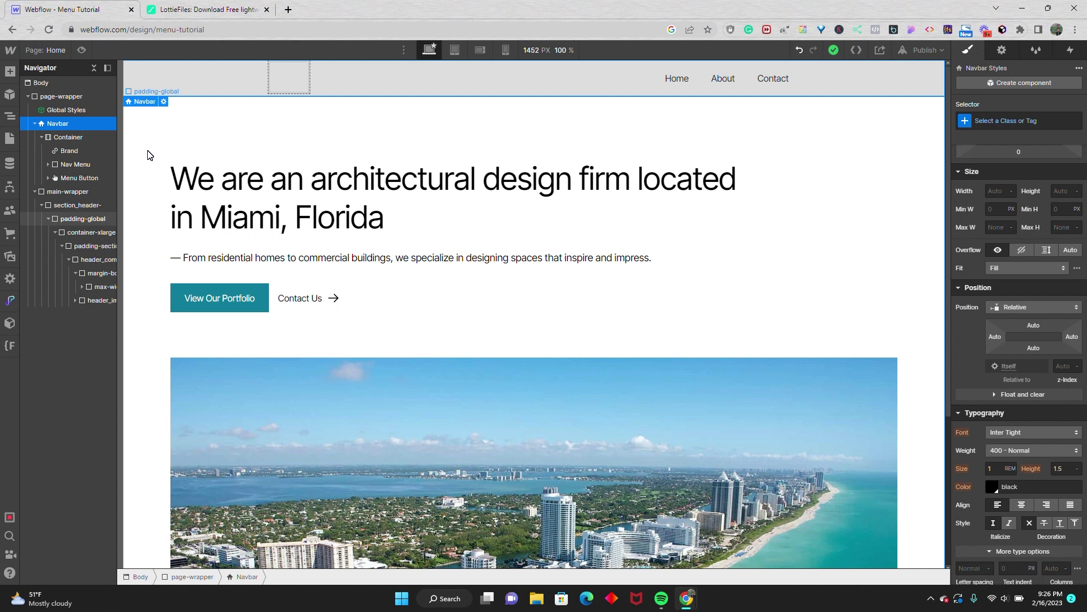
pyautogui.hotkey('ctrl', 'k')
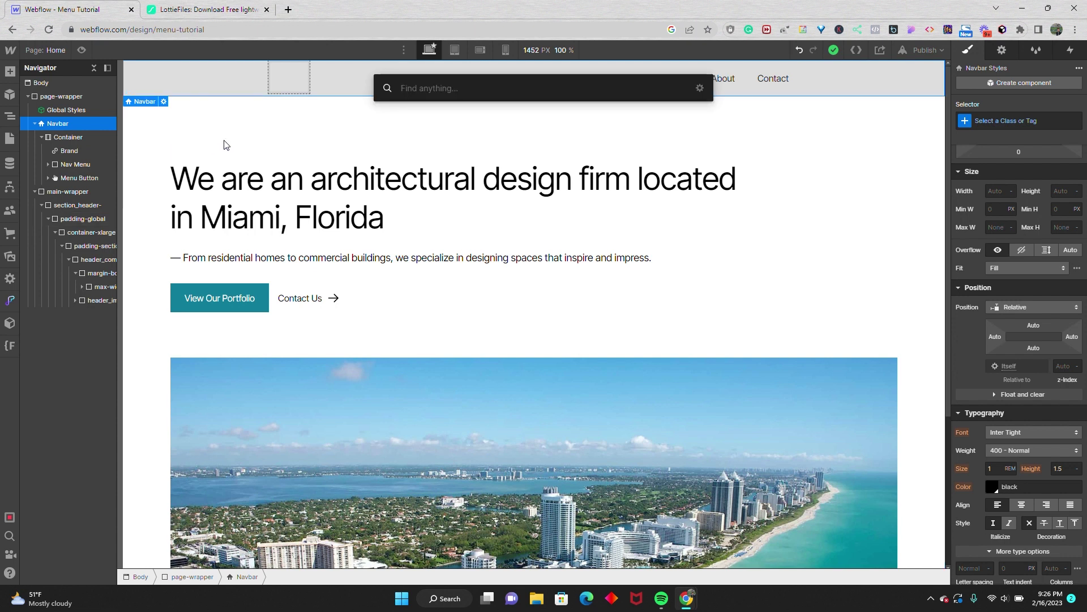
pyautogui.write('d')
pyautogui.click(416, 143)
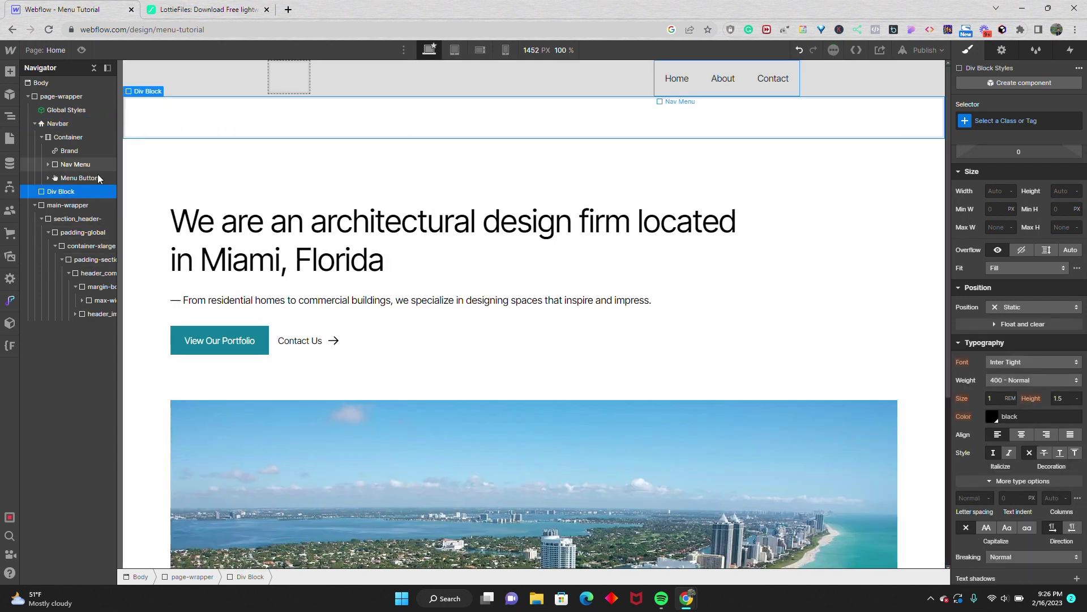
pyautogui.moveTo(67, 175); pyautogui.dragTo(80, 134)
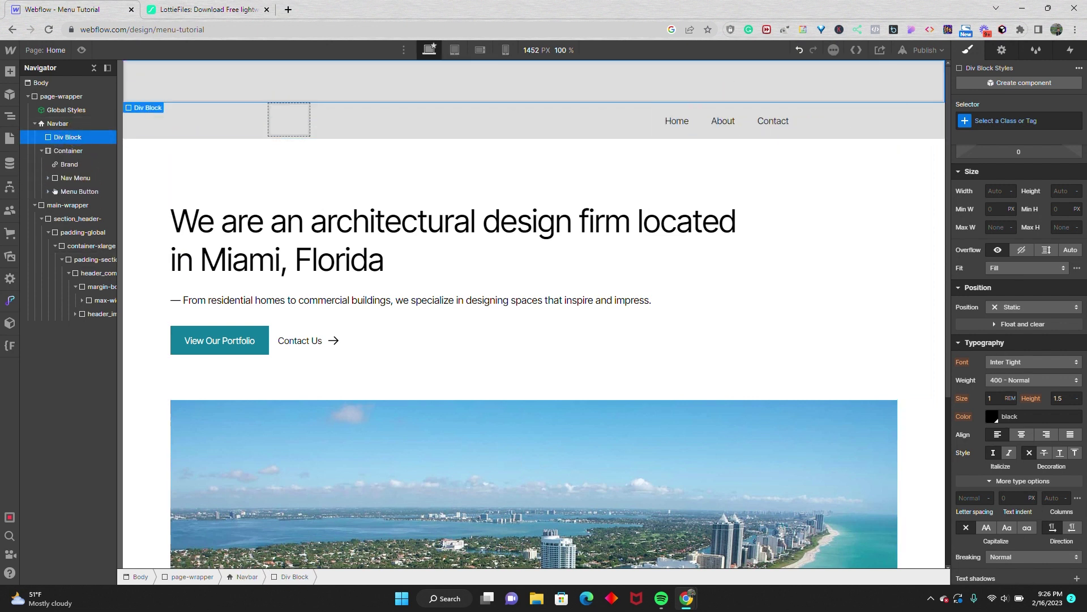
# Apply the existing container-xlarge class to the new Div Block in the Navbar
pyautogui.click(997, 121)
pyautogui.write('container')
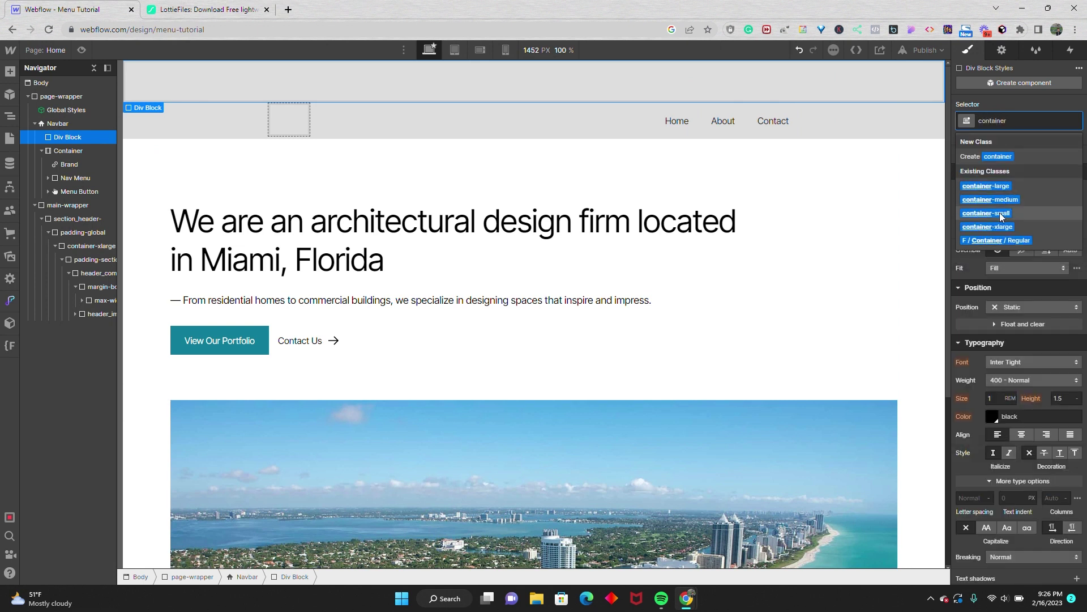
pyautogui.click(989, 226)
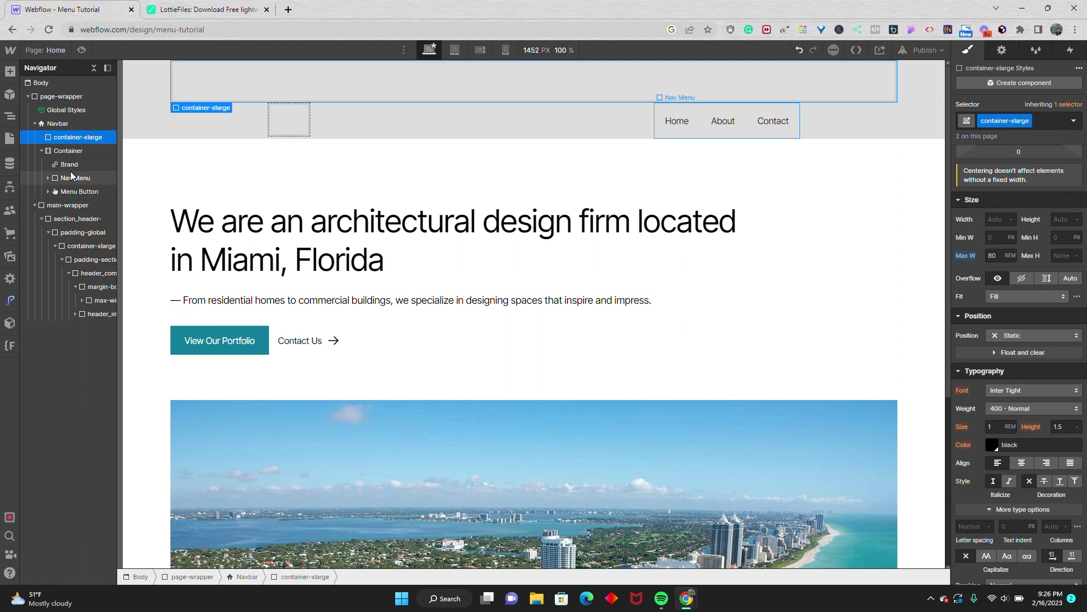
# Move Brand, Nav Menu and Menu Button into the Navbar's container-xlarge and delete the emptied default Container
pyautogui.moveTo(76, 168)
pyautogui.mouseDown()
pyautogui.moveTo(84, 143)
pyautogui.moveTo(69, 162)
pyautogui.moveTo(72, 187)
pyautogui.moveTo(68, 170)
pyautogui.moveTo(87, 163)
pyautogui.moveTo(80, 188)
pyautogui.mouseUp()
pyautogui.click(80, 190)
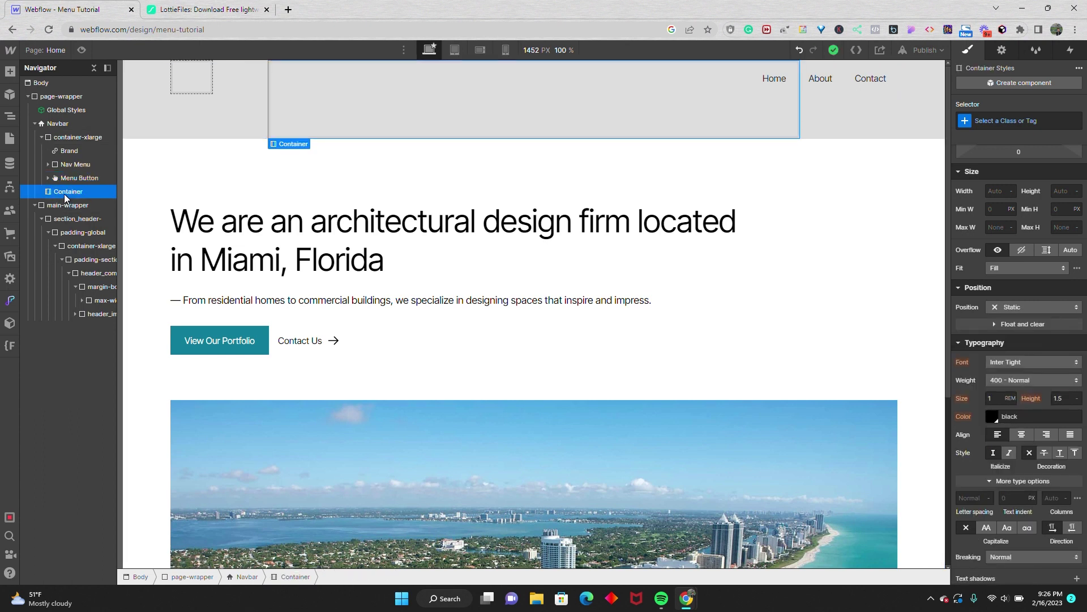
pyautogui.press('Delete')
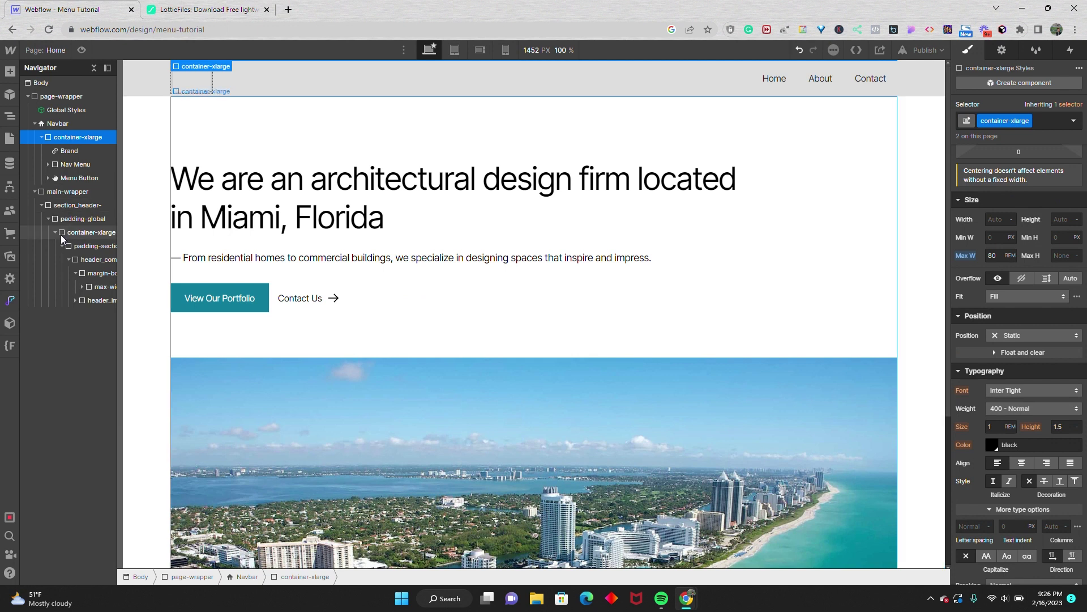
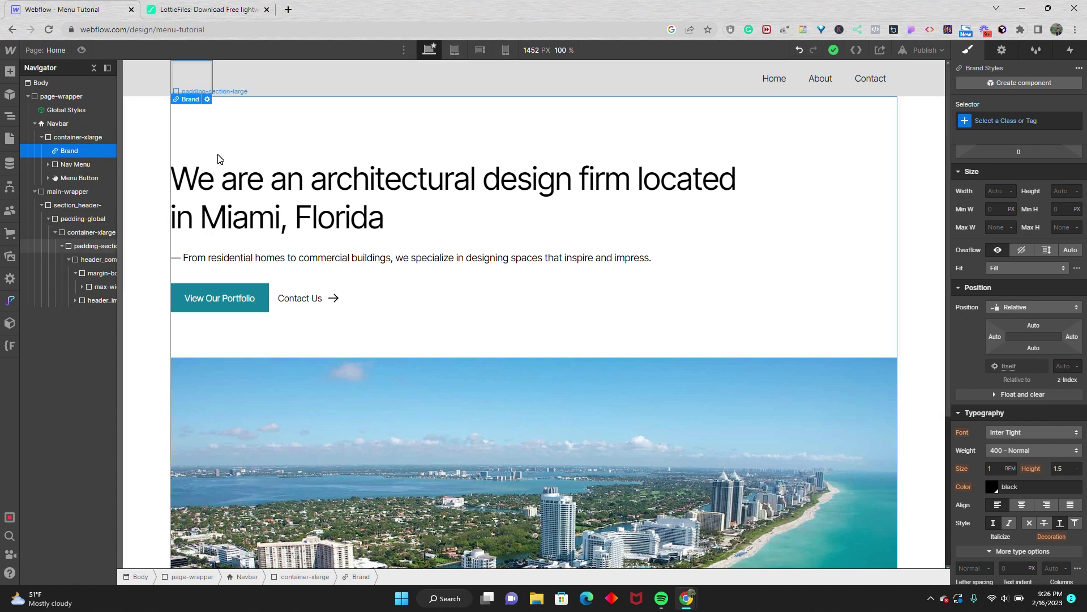
# Insert an Image inside the Brand link, assign it the logoipsum-280 logo, and close the image settings
pyautogui.hotkey('ctrl', 'k')
pyautogui.write('i')
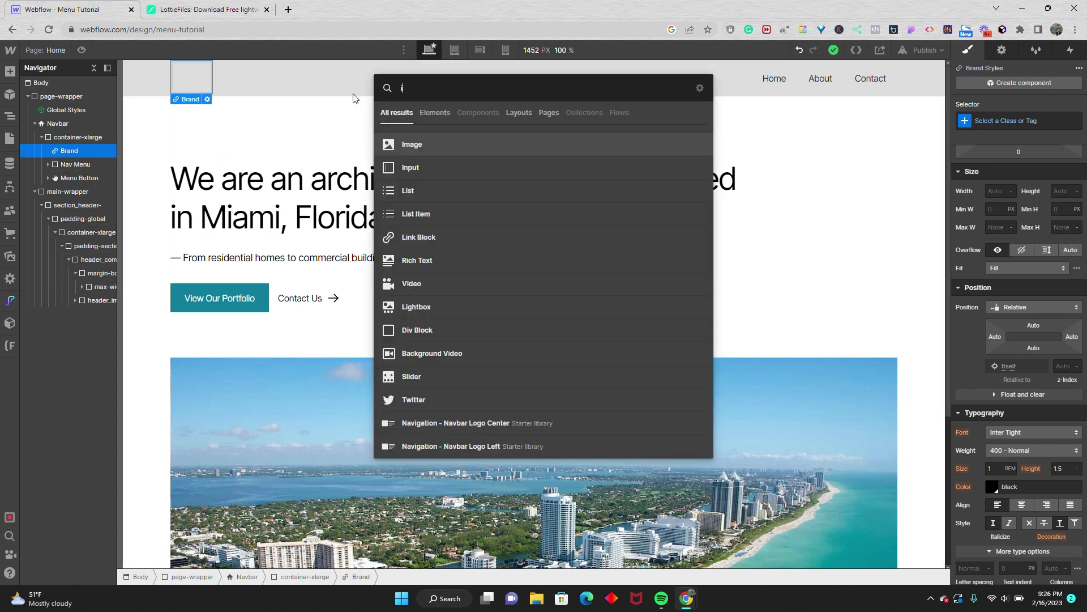
pyautogui.click(401, 144)
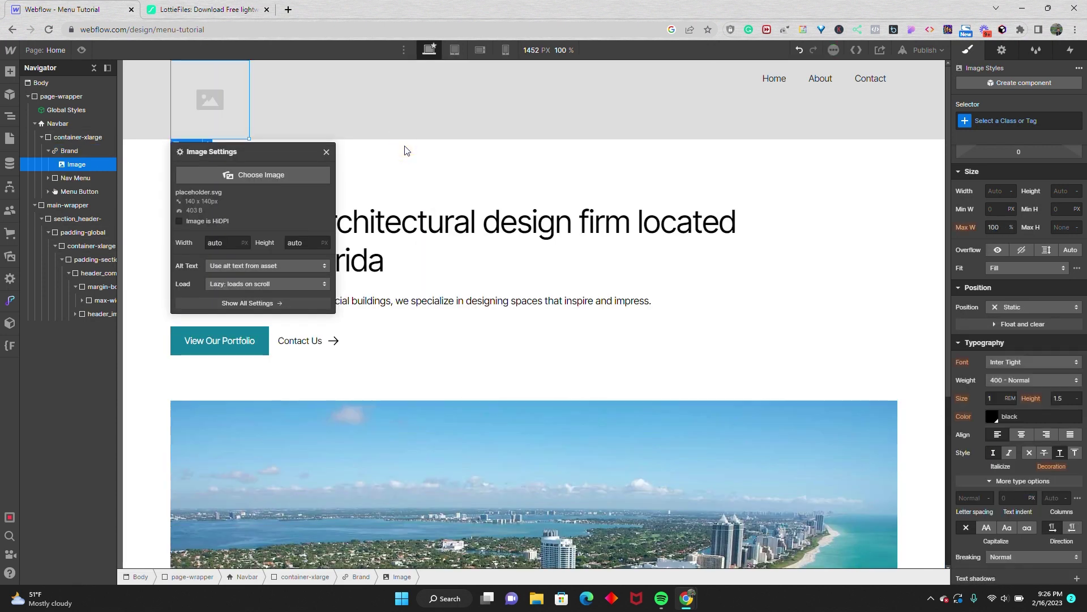
pyautogui.click(305, 169)
pyautogui.click(42, 150)
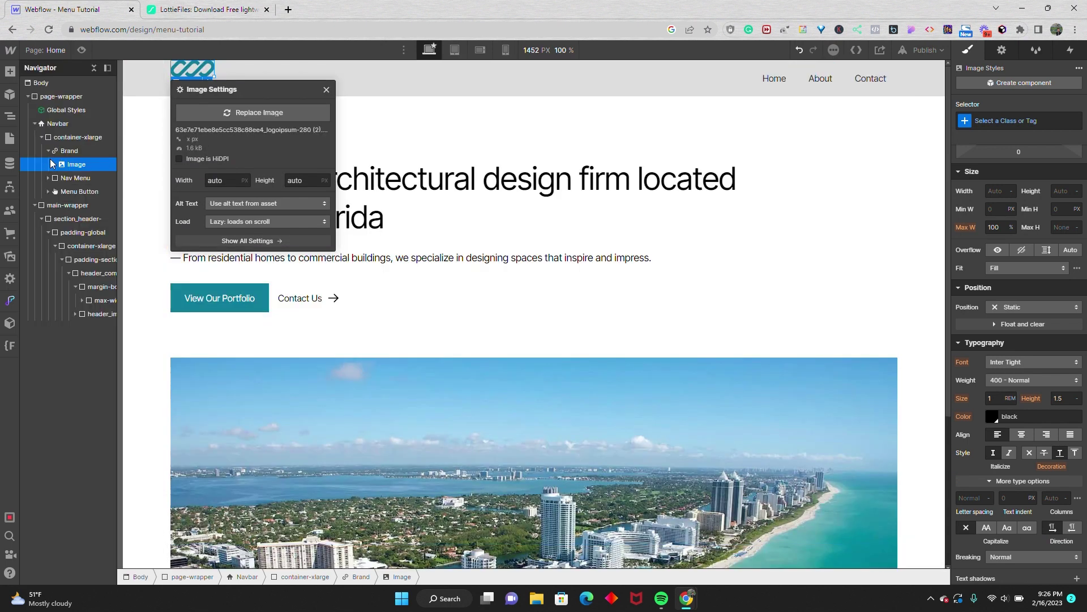
pyautogui.click(326, 89)
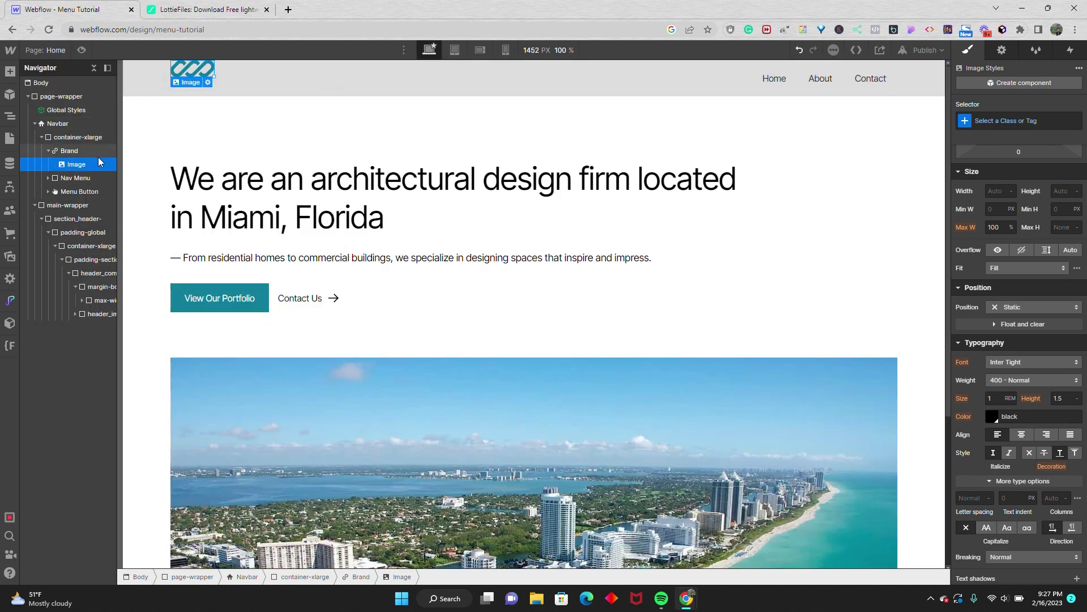
# Apply the existing img-full-contain class to the logo image in the Brand link
pyautogui.click(1021, 121)
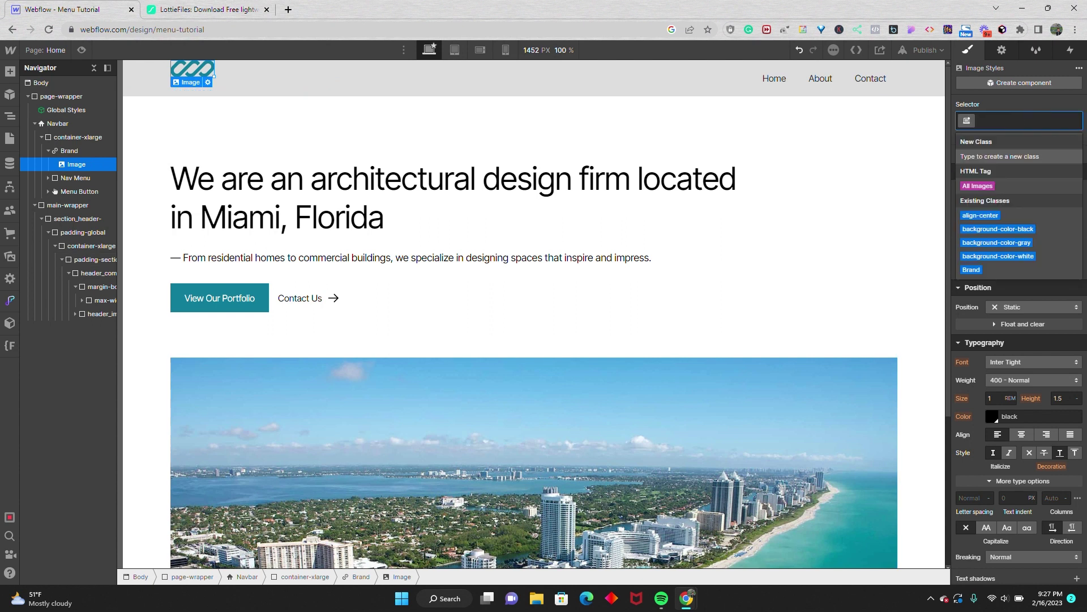
pyautogui.write('img-fi')
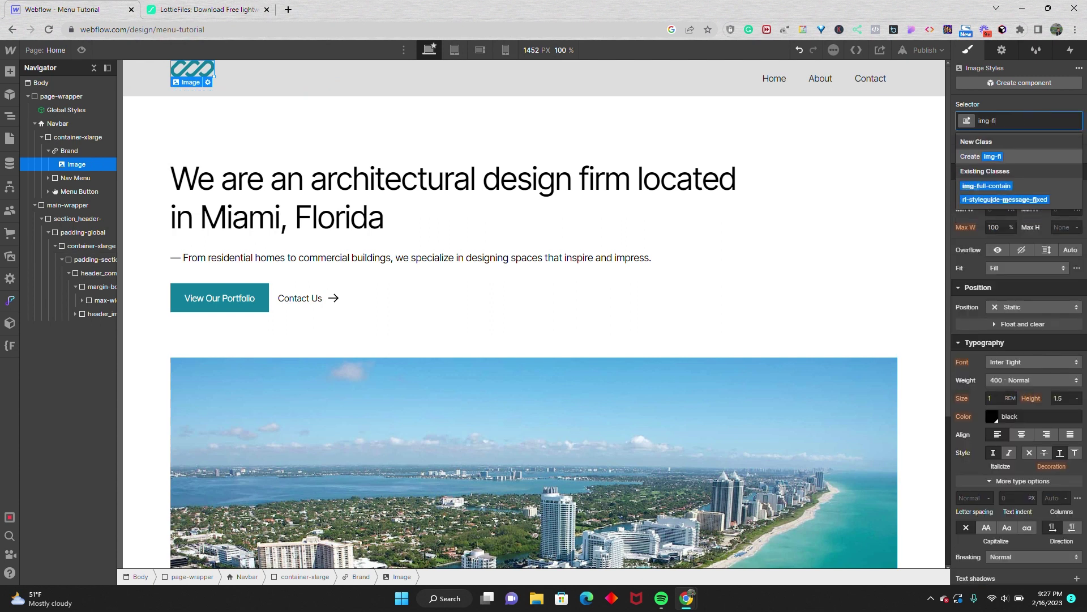
pyautogui.click(1015, 184)
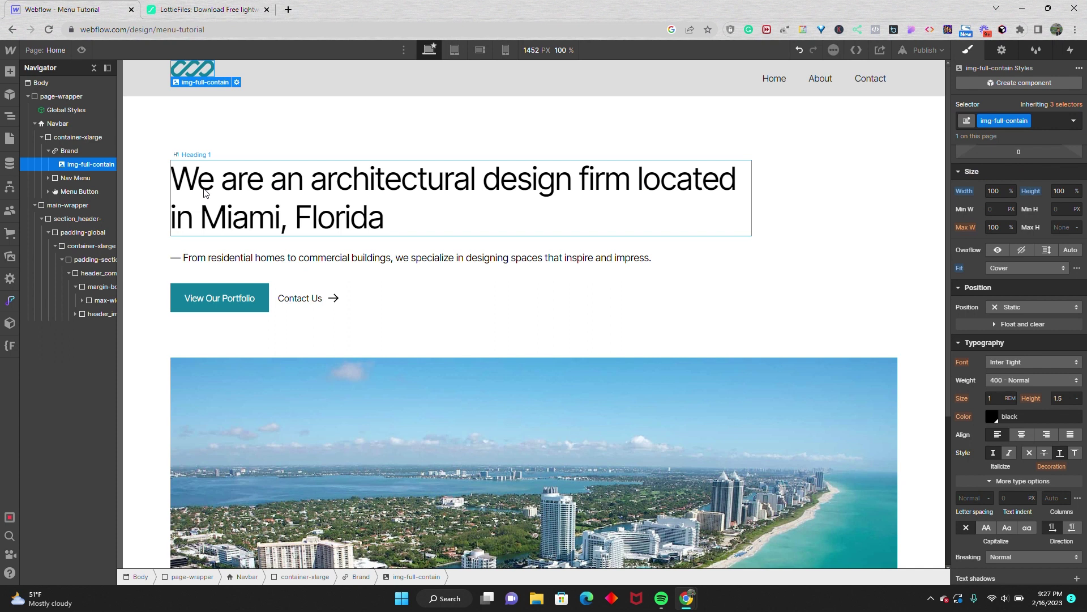
# Add the combo class is-nav to the Navbar's container-xlarge
pyautogui.click(100, 136)
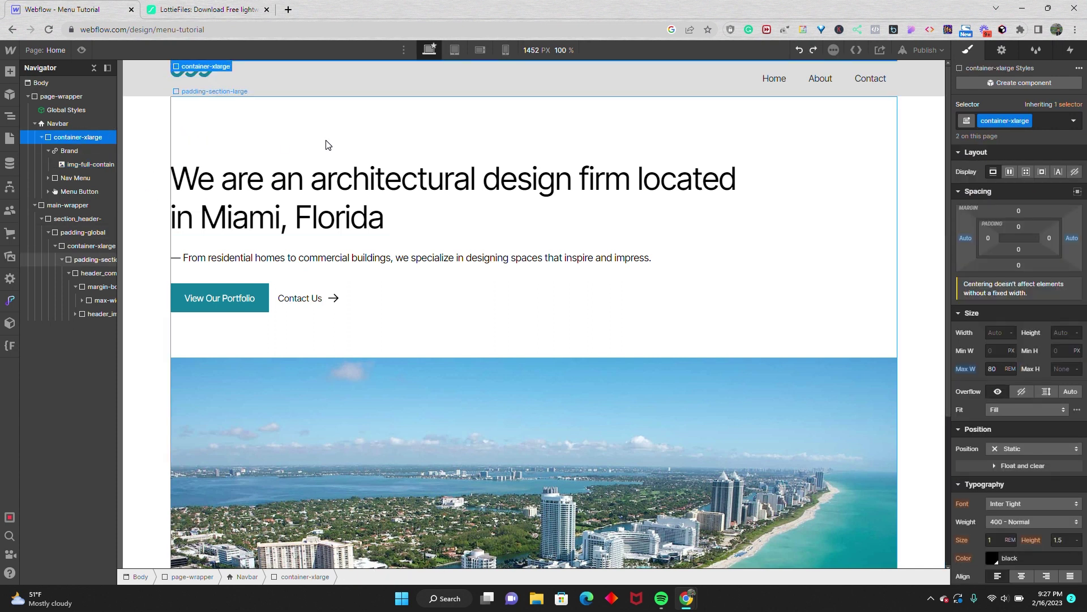
pyautogui.click(1044, 121)
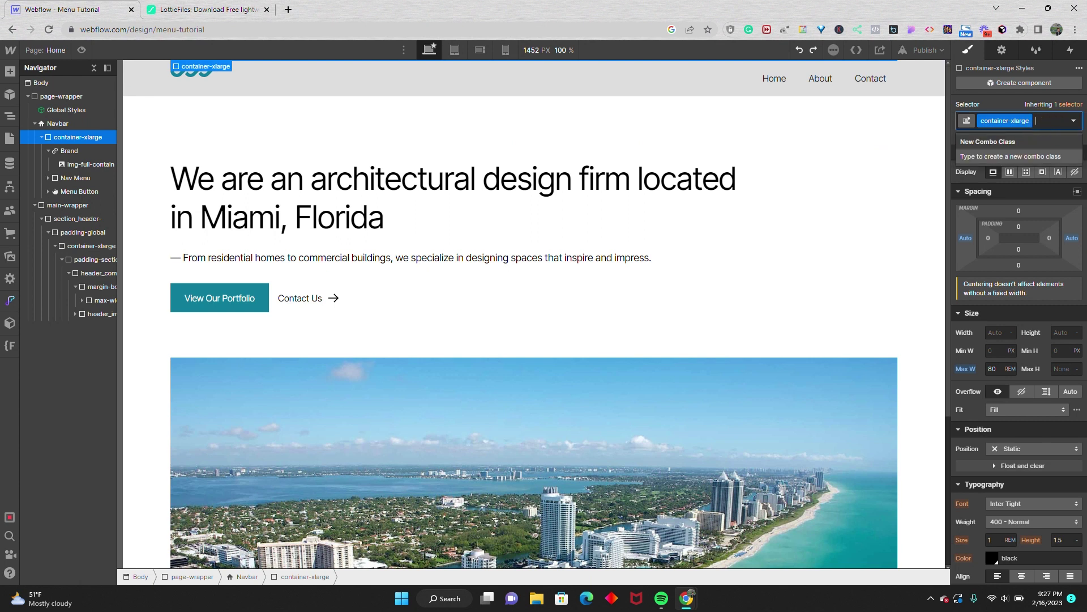
pyautogui.write('is-navbar')
pyautogui.press('Return')
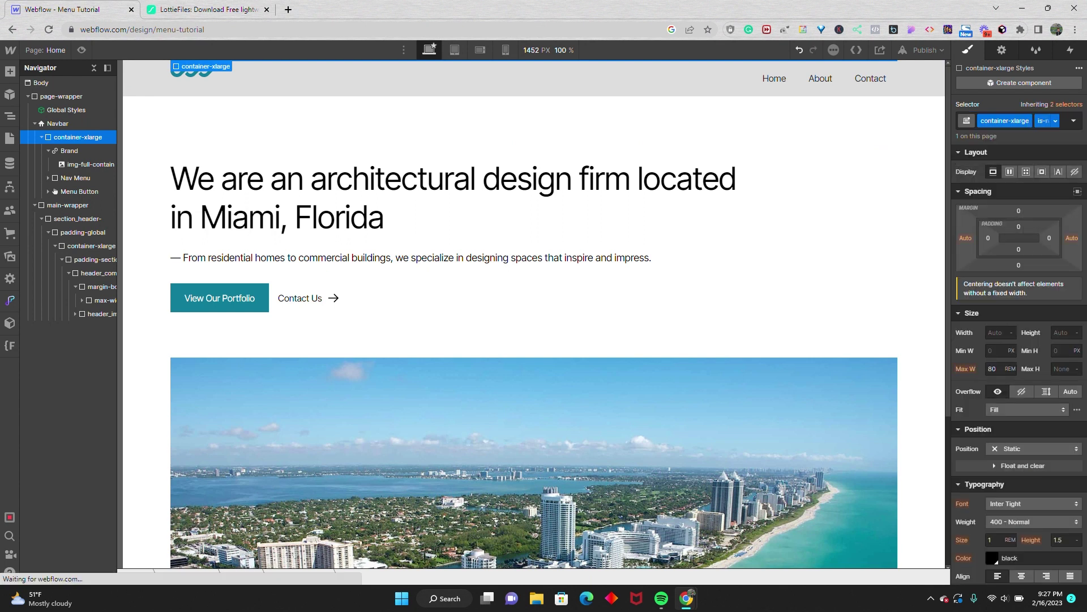
# Make the navbar container a horizontal flex layout with space-between justification and centered alignment
pyautogui.click(1010, 172)
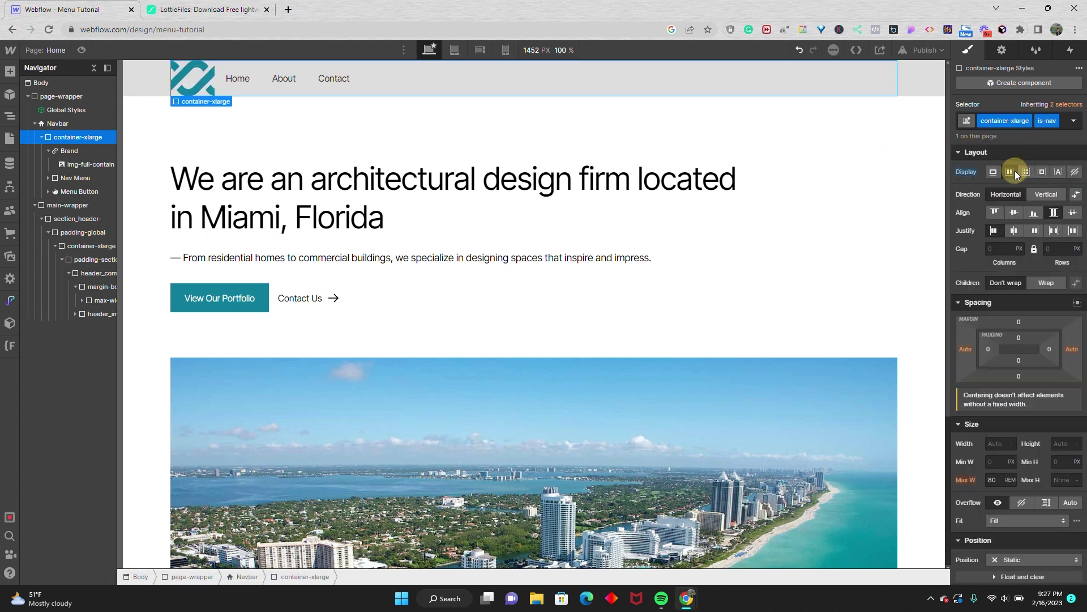
pyautogui.click(1057, 234)
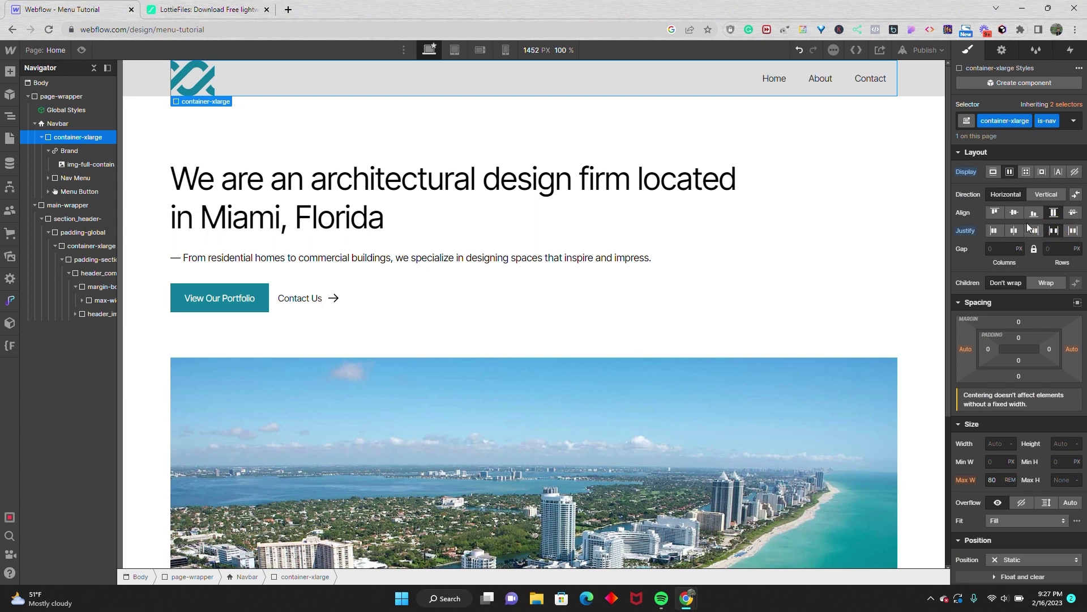
pyautogui.click(1014, 215)
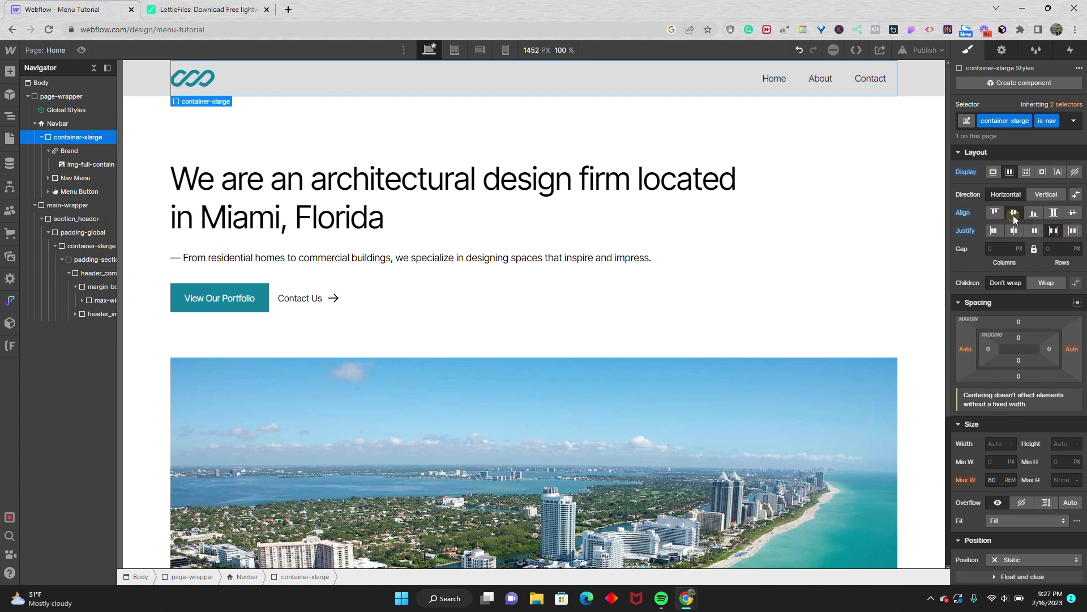
pyautogui.click(779, 183)
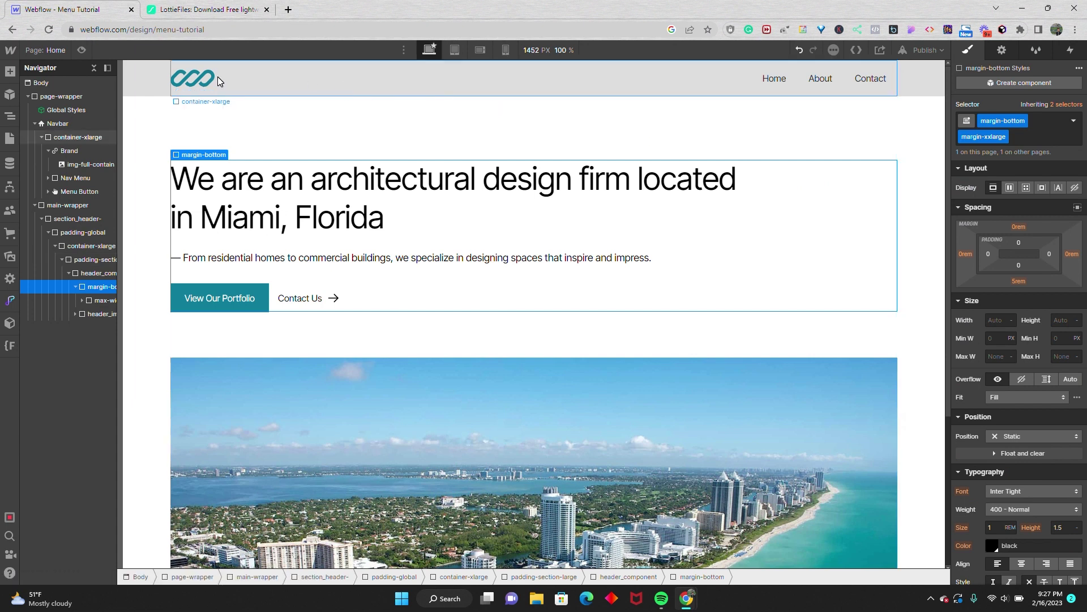
# Change the Navbar's background color to white
pyautogui.click(147, 74)
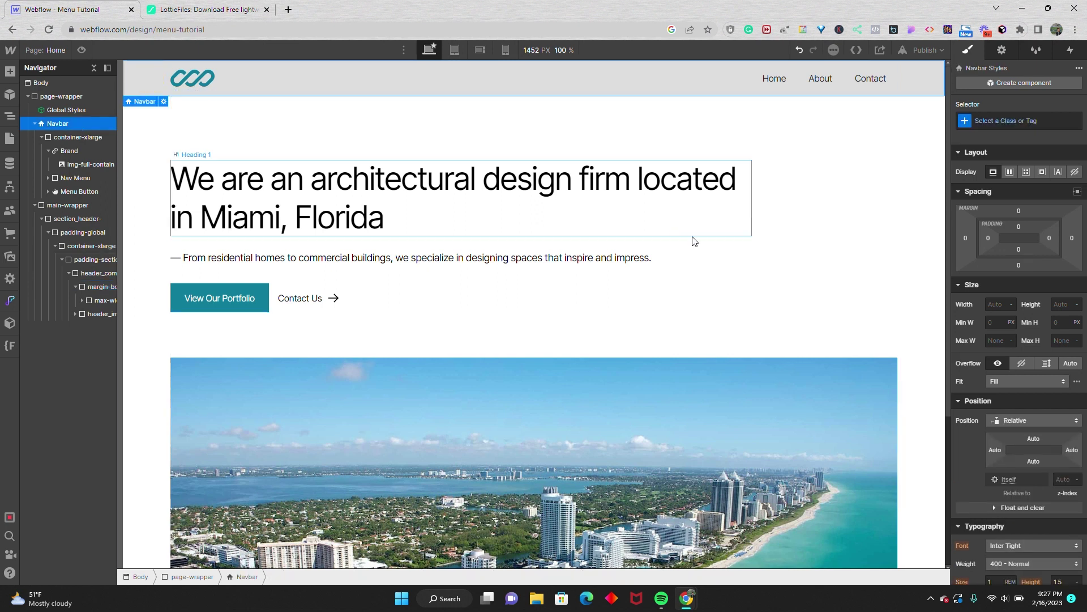
pyautogui.scroll(-3, 1011, 342)
pyautogui.scroll(-4, 1013, 343)
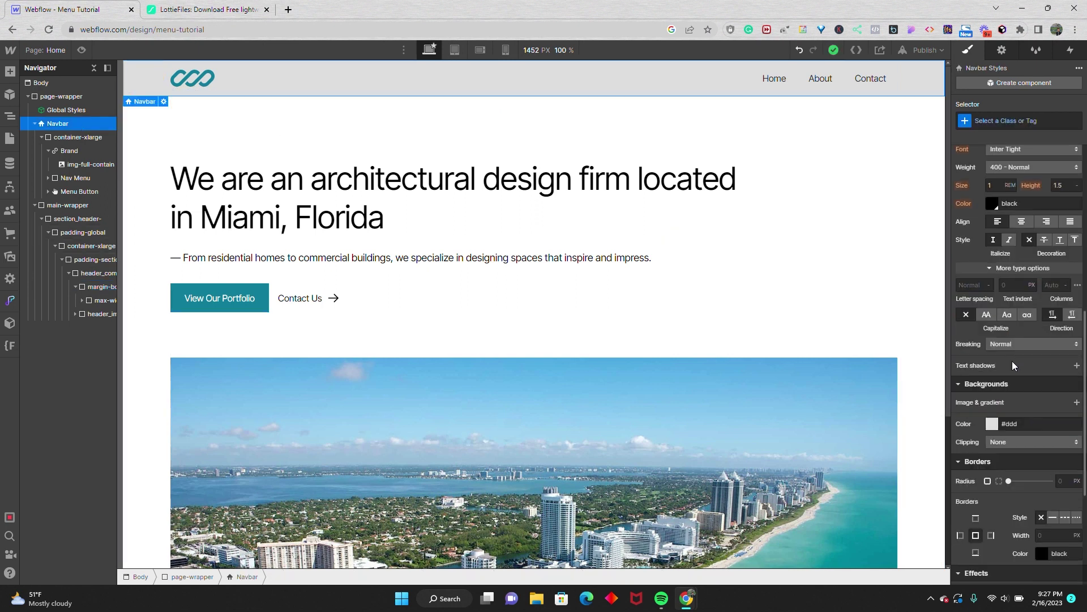
pyautogui.click(991, 423)
pyautogui.moveTo(980, 262)
pyautogui.mouseDown()
pyautogui.moveTo(925, 194)
pyautogui.moveTo(868, 206)
pyautogui.mouseUp()
pyautogui.click(867, 205)
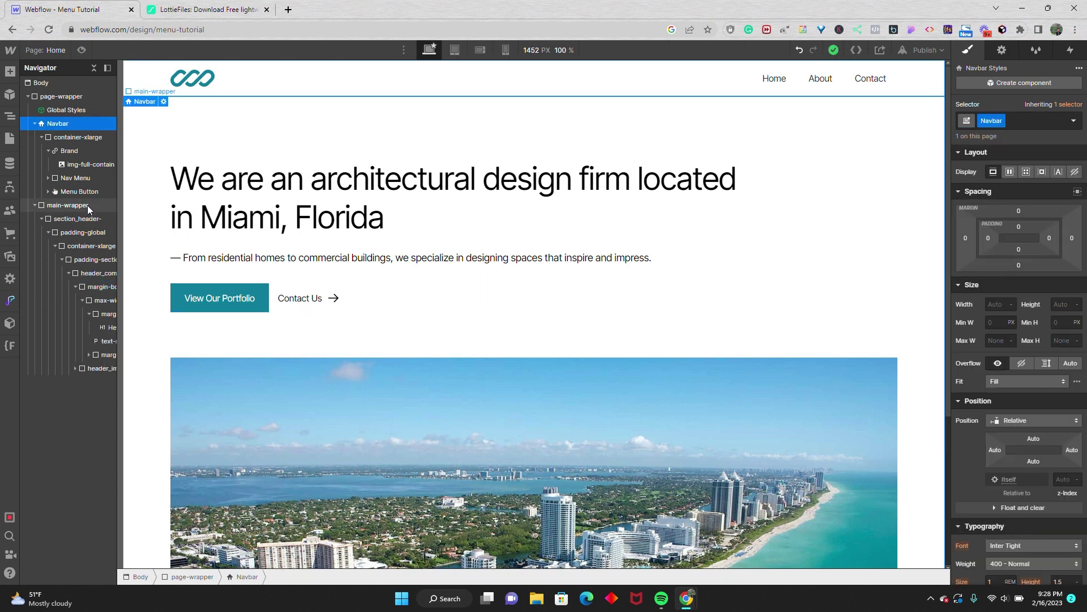
# Set the Navbar's left and right padding to 5% to match the padding-global element
pyautogui.click(85, 233)
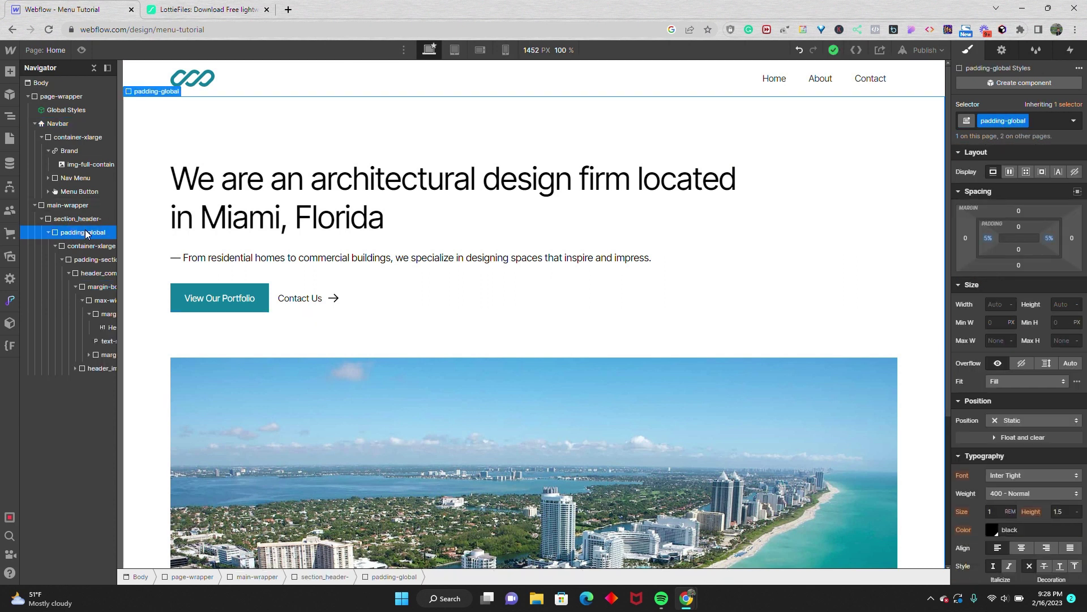
pyautogui.click(53, 124)
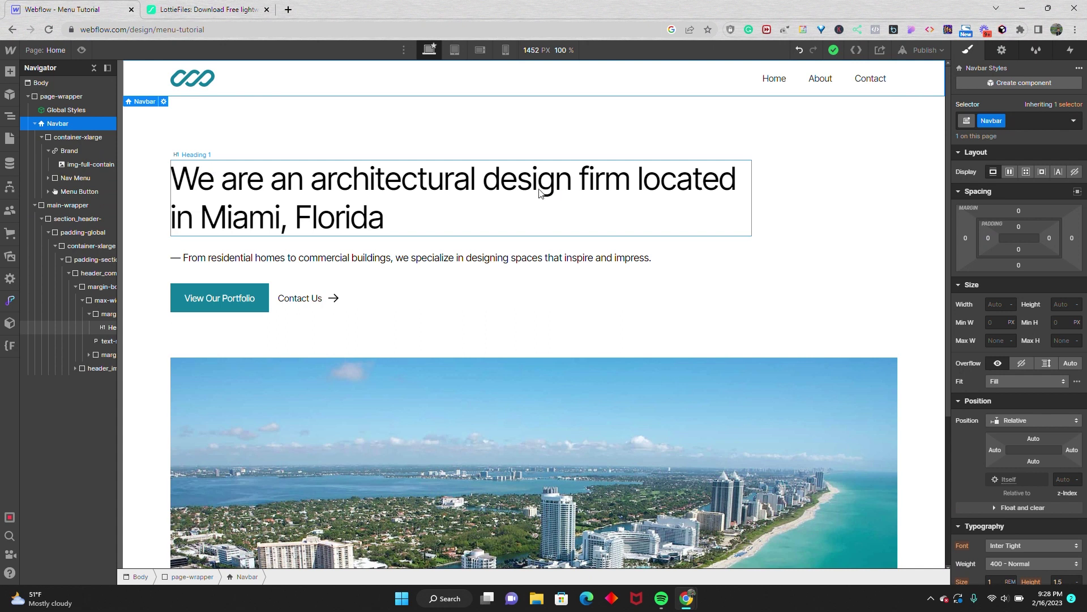
pyautogui.click(988, 239)
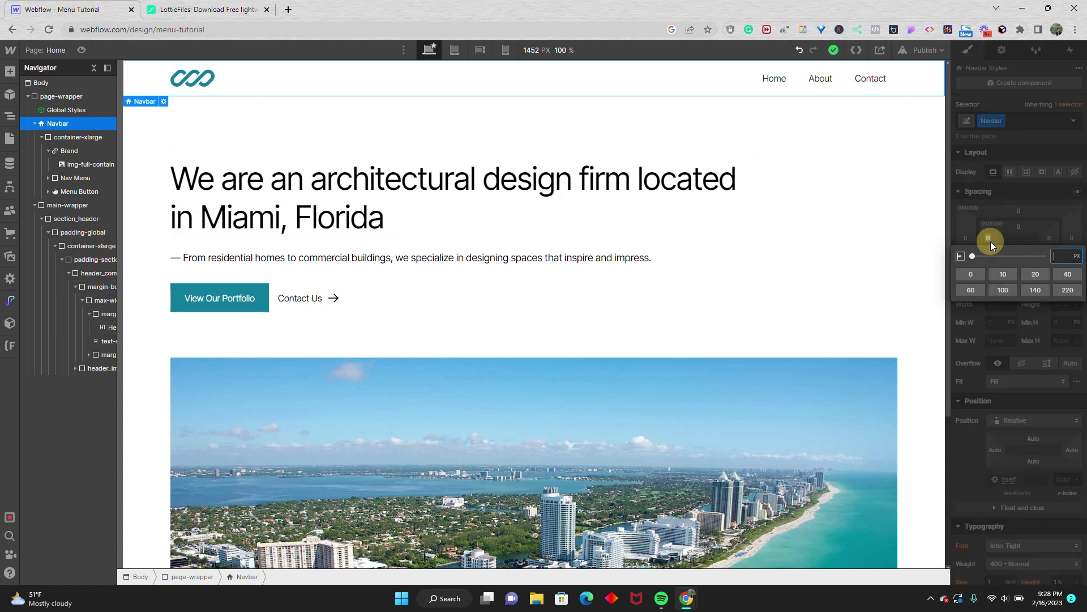
pyautogui.write('5%')
pyautogui.press('Return')
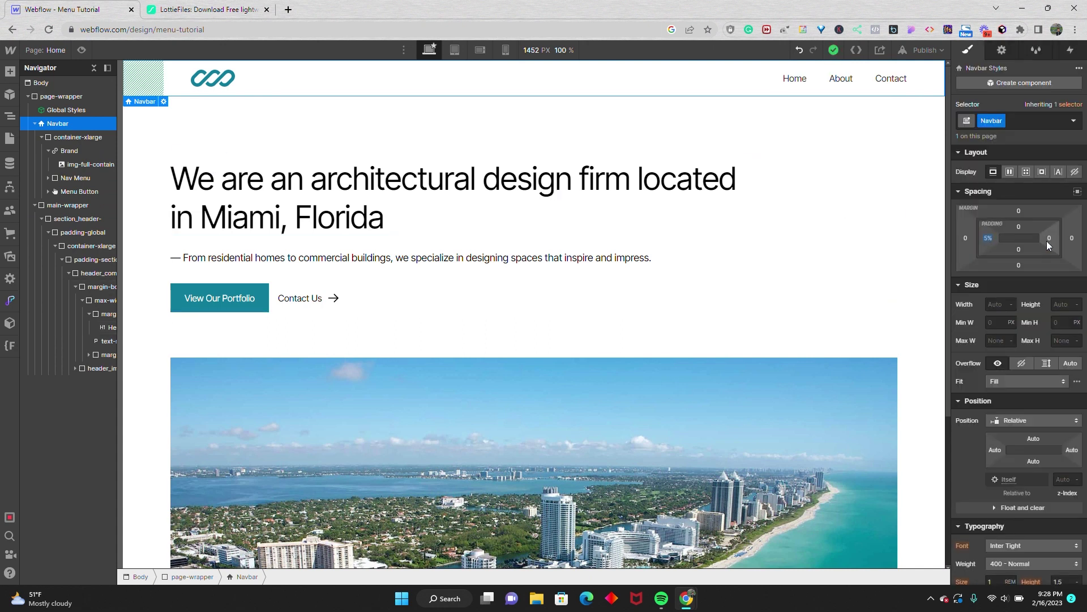
pyautogui.click(1047, 239)
pyautogui.write('5%')
pyautogui.press('Return')
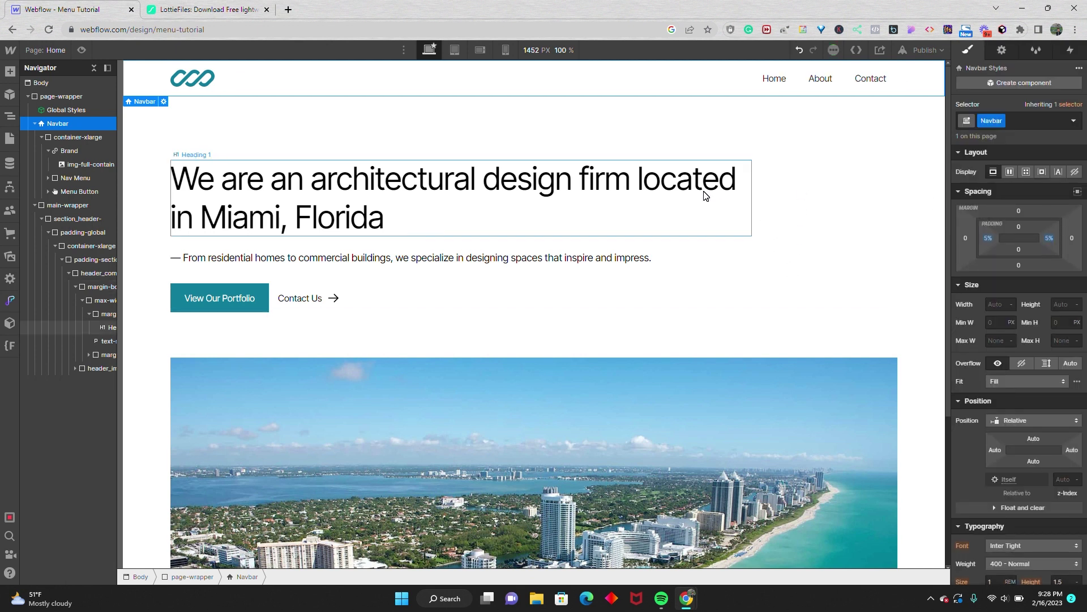
# Switch to the tablet breakpoint and preview the navbar's dropdown menu open, then hide it again
pyautogui.click(456, 51)
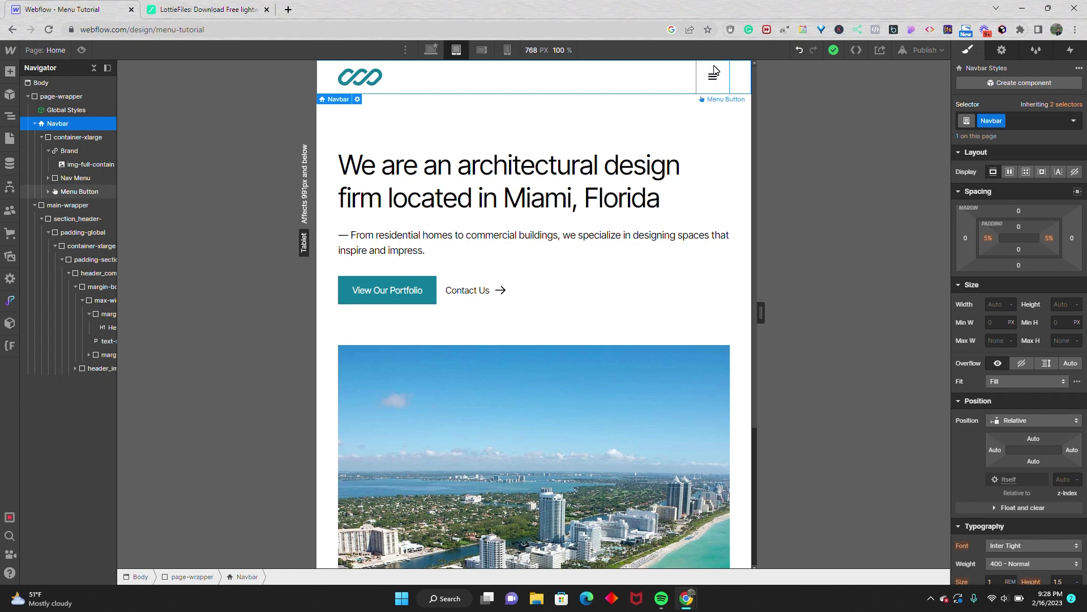
pyautogui.click(713, 68)
pyautogui.click(1002, 50)
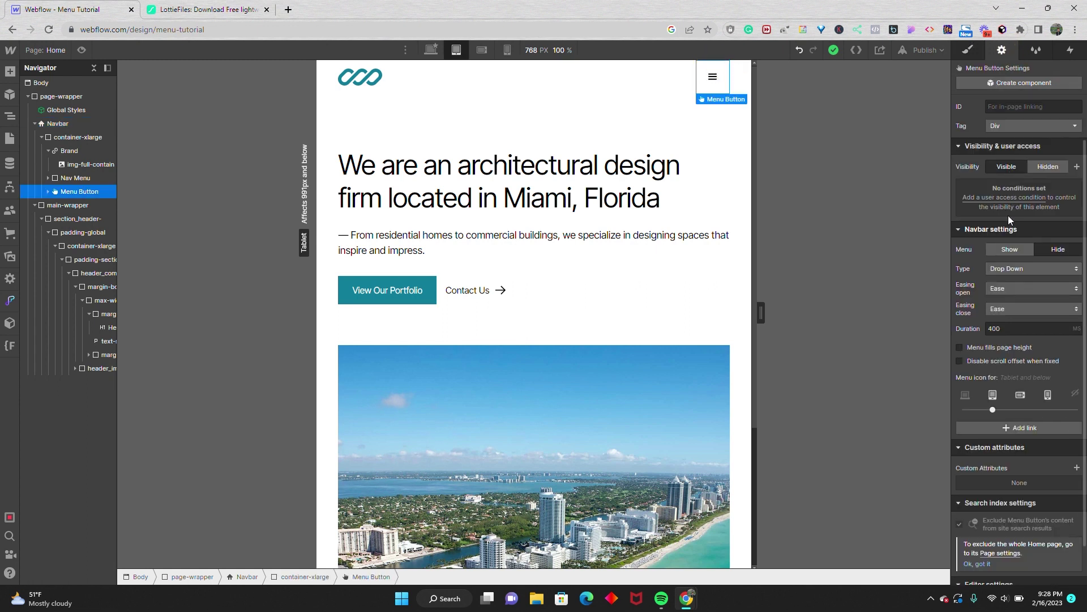
pyautogui.click(1008, 250)
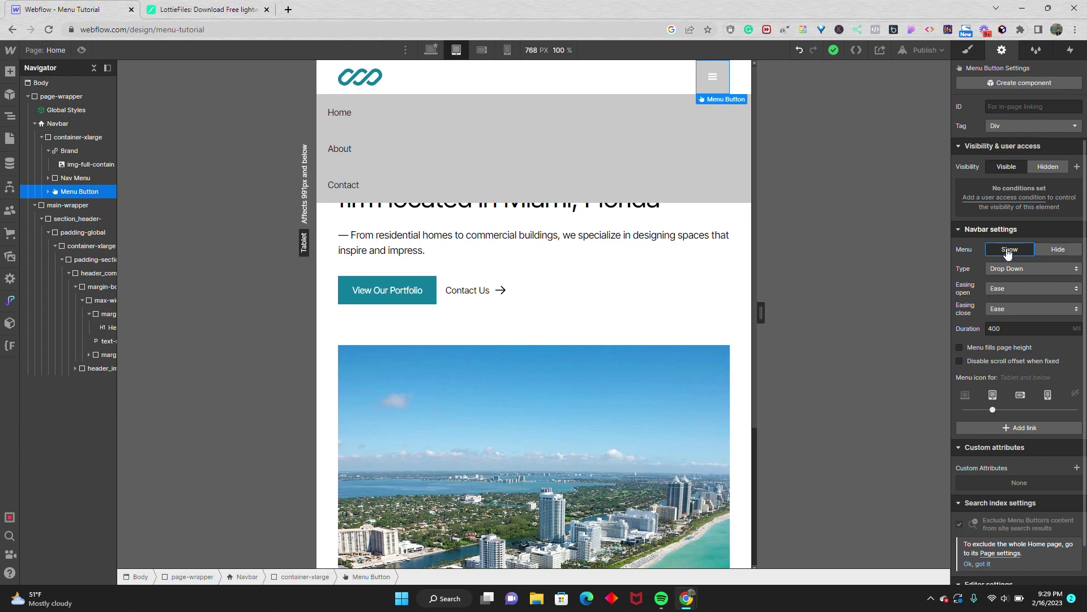
pyautogui.click(1053, 250)
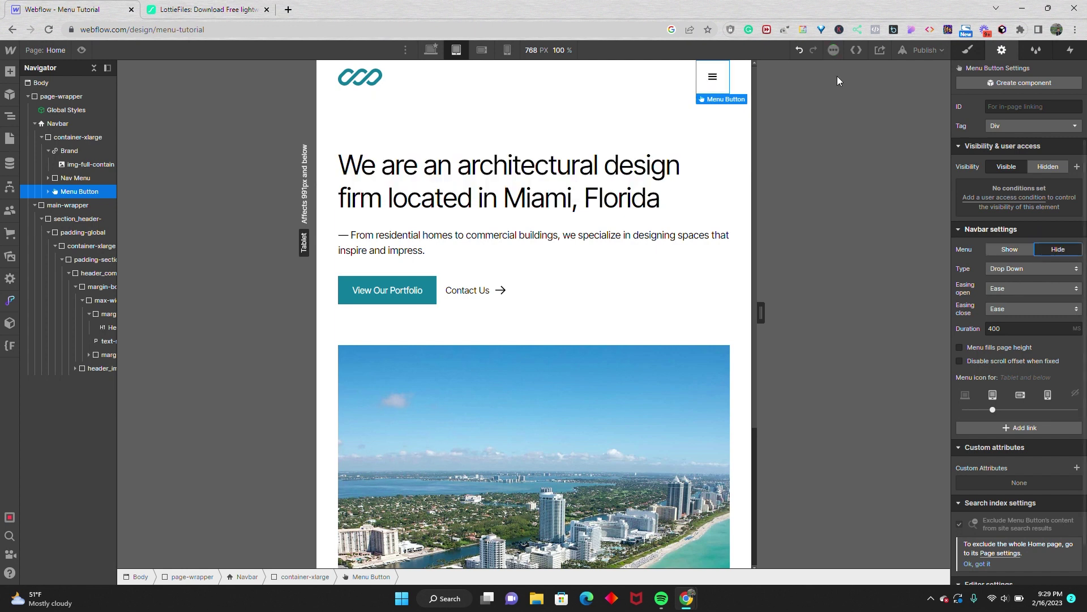
# Delete the default icon inside the Menu Button and set the button's width and height to 3.75rem
pyautogui.click(711, 80)
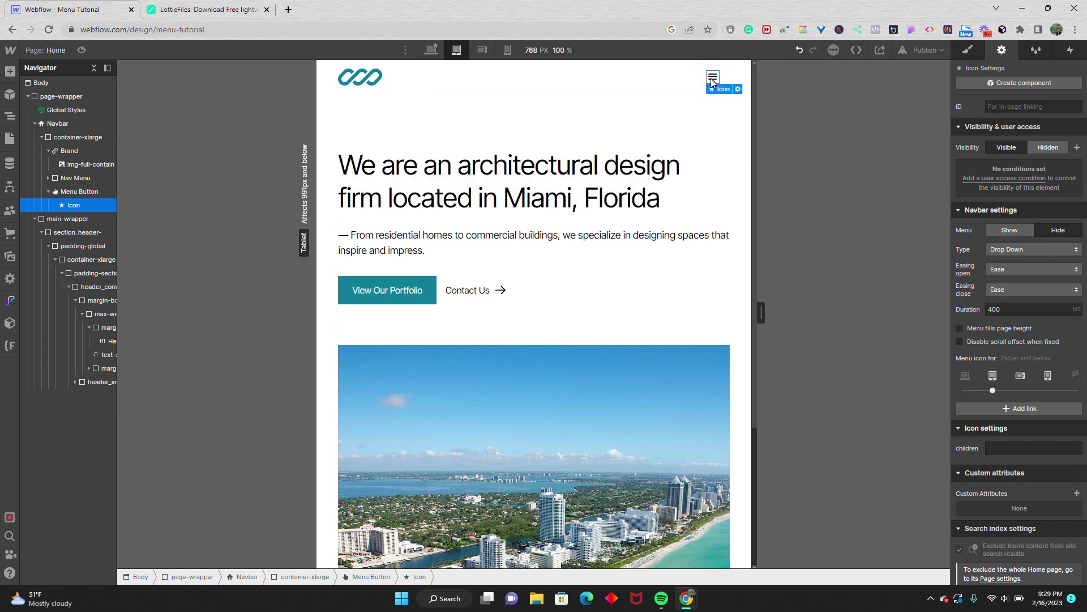
pyautogui.press('Delete')
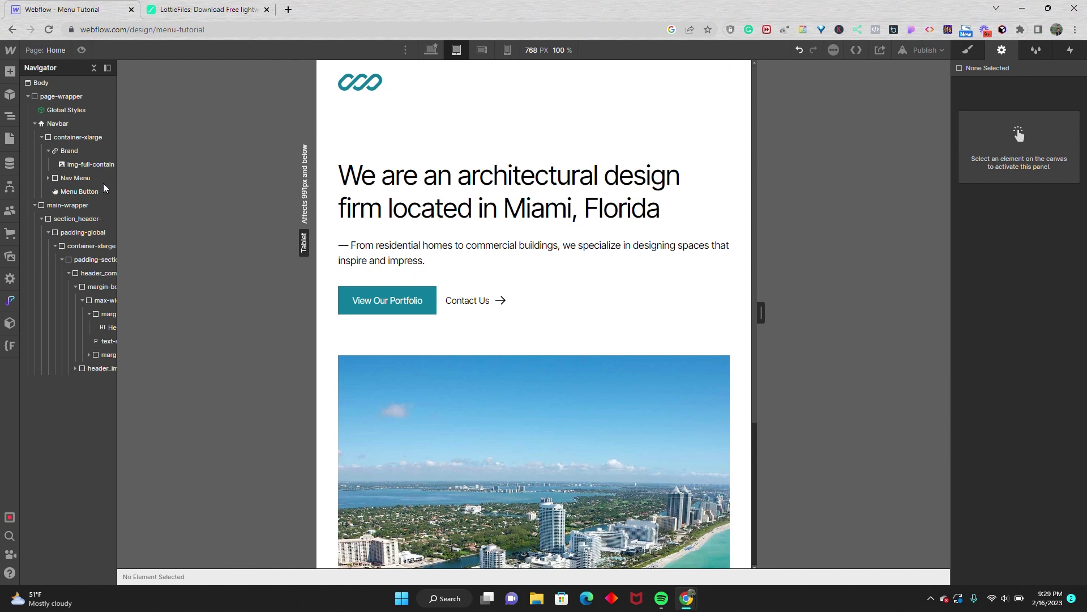
pyautogui.click(74, 194)
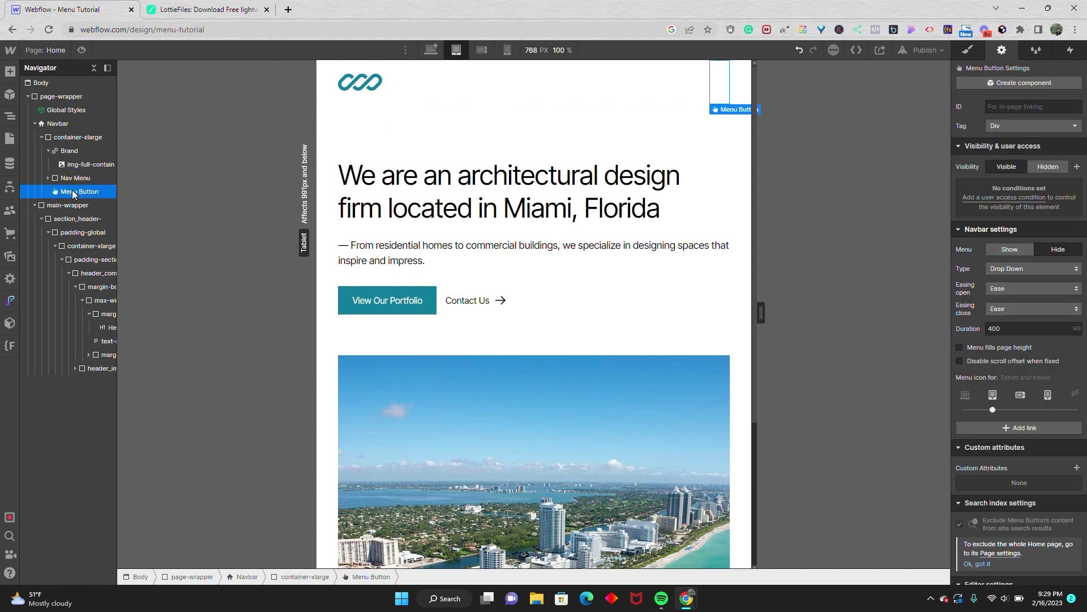
pyautogui.click(967, 51)
pyautogui.click(997, 359)
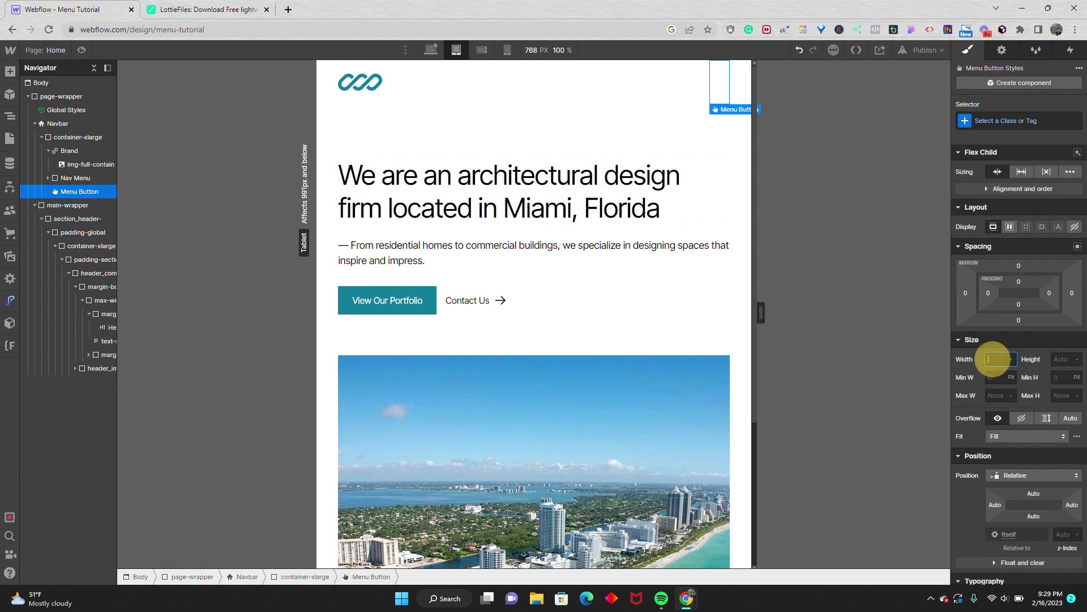
pyautogui.write('3.75rem')
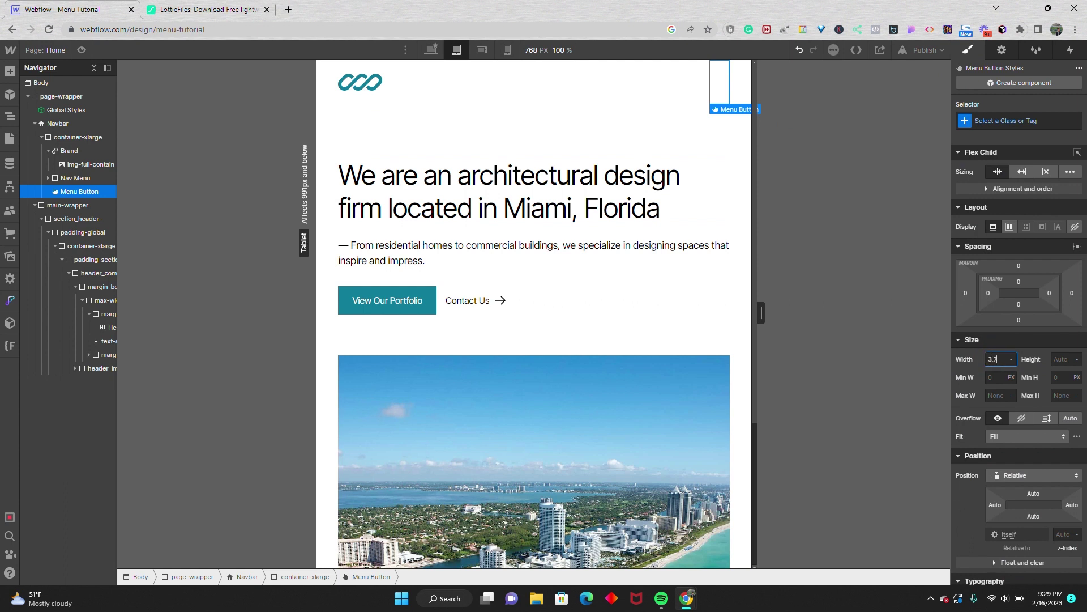
pyautogui.click(1063, 358)
pyautogui.write('3.75rem')
pyautogui.press('Return')
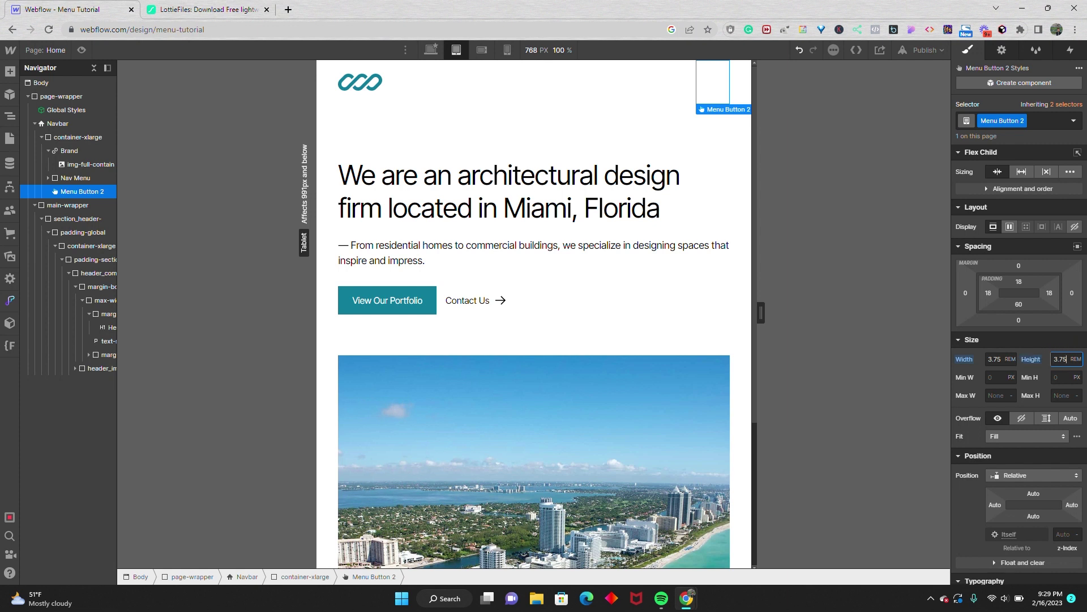
# Set the Menu Button's padding to 1rem on all four sides
pyautogui.click(1019, 282)
pyautogui.write('1rem')
pyautogui.press('Return')
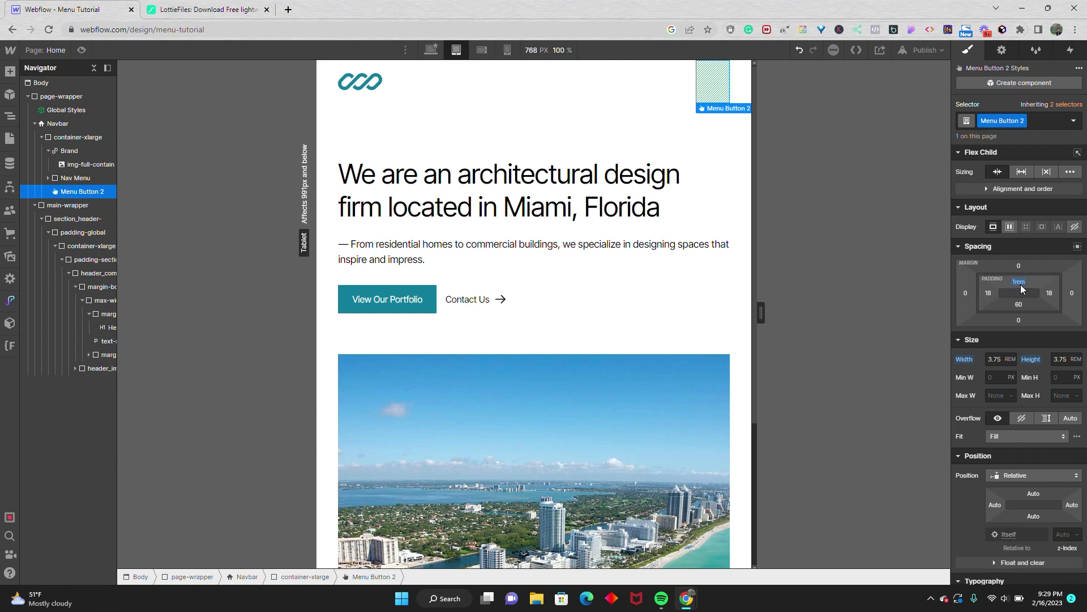
pyautogui.click(1020, 282)
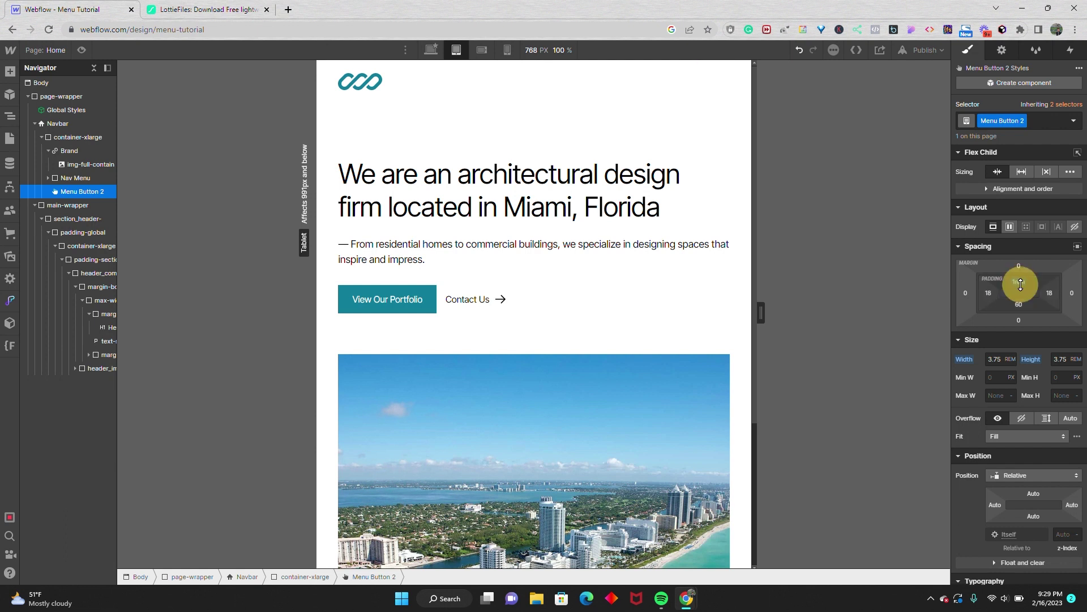
pyautogui.moveTo(1020, 283); pyautogui.dragTo(1014, 283)
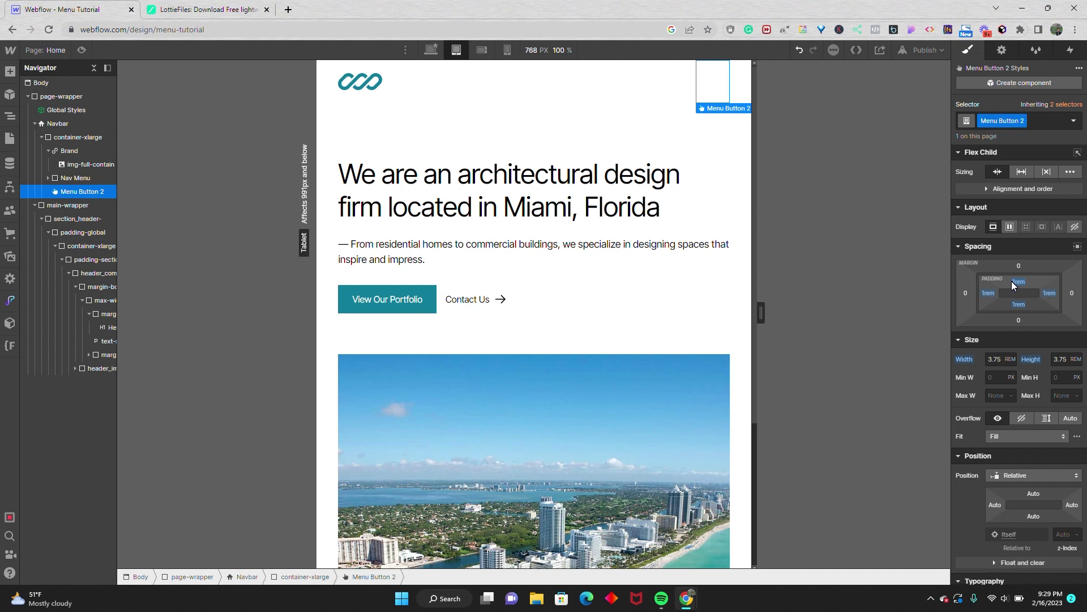
# Insert a Lottie Animation element inside the Menu Button
pyautogui.hotkey('ctrl', 'e')
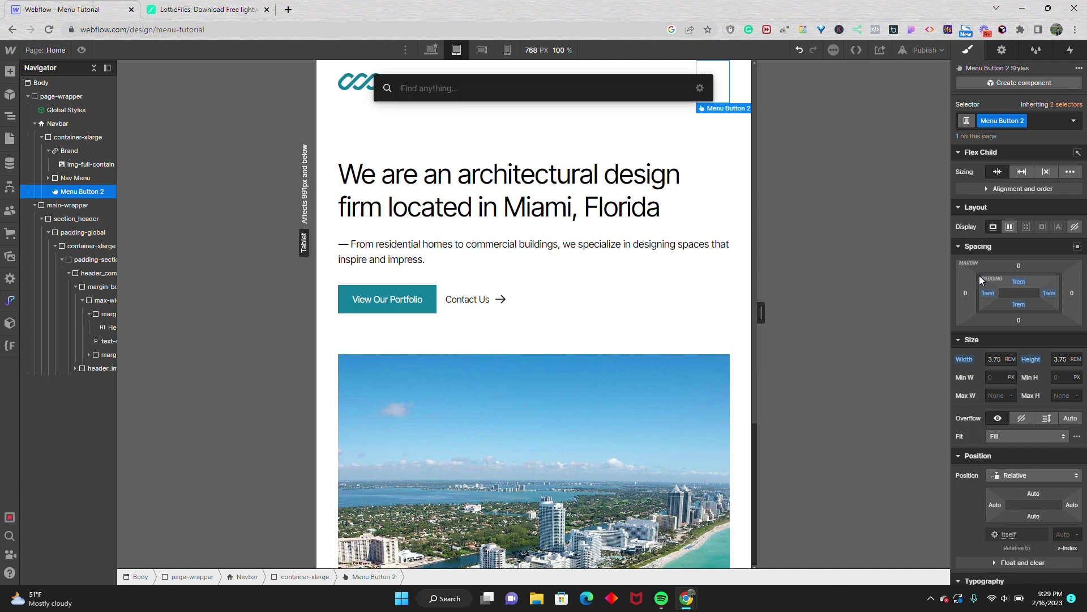
pyautogui.write('lo')
pyautogui.click(560, 144)
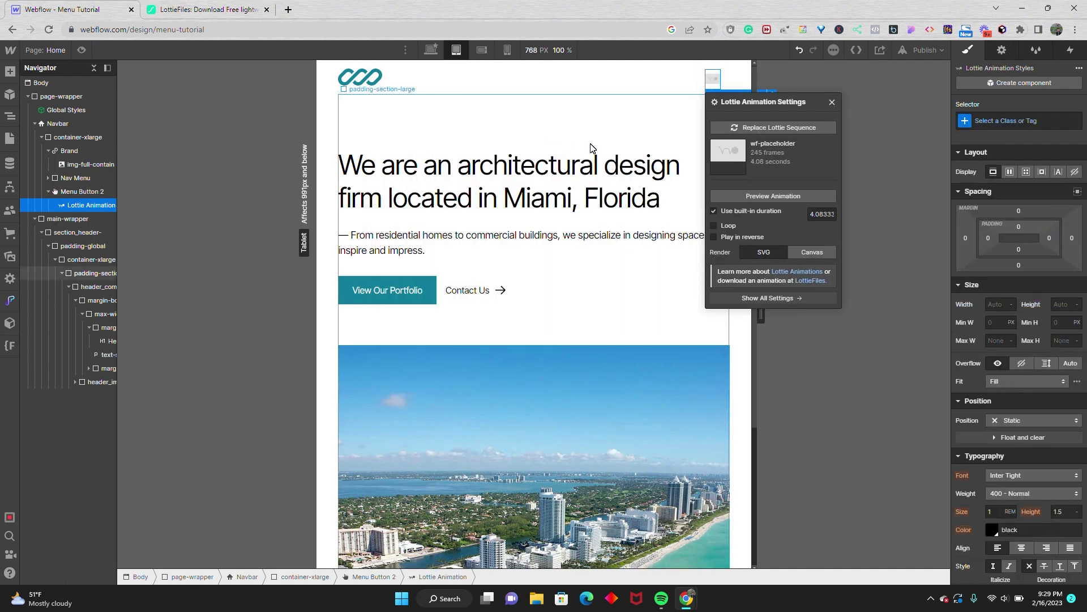
# Replace the Lottie placeholder with the uploaded 8653-simple-burger-menu JSON asset and close the animation settings
pyautogui.click(209, 9)
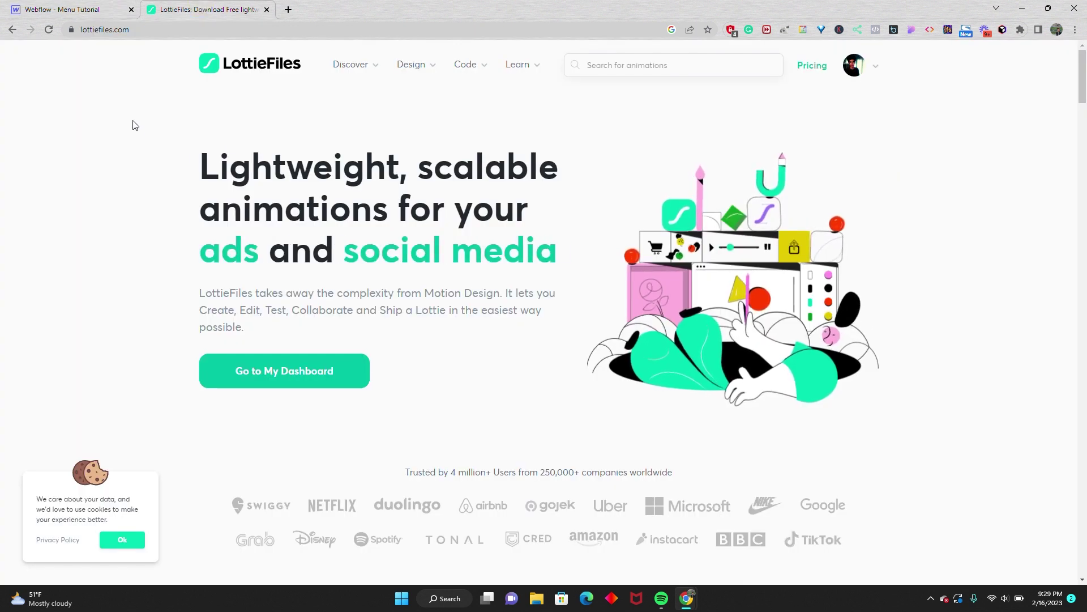
pyautogui.click(85, 9)
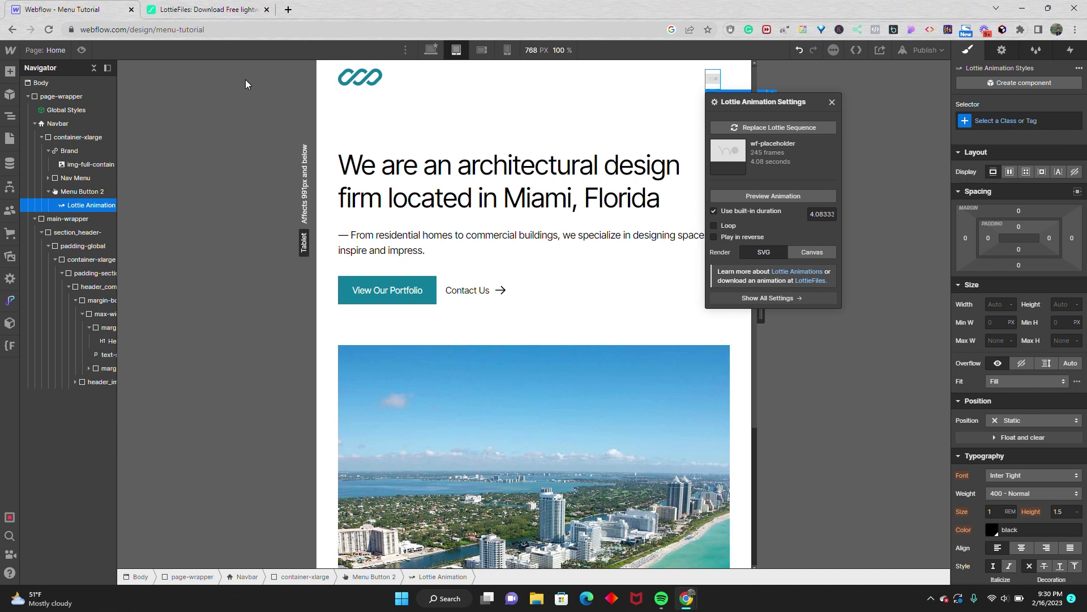
pyautogui.click(773, 128)
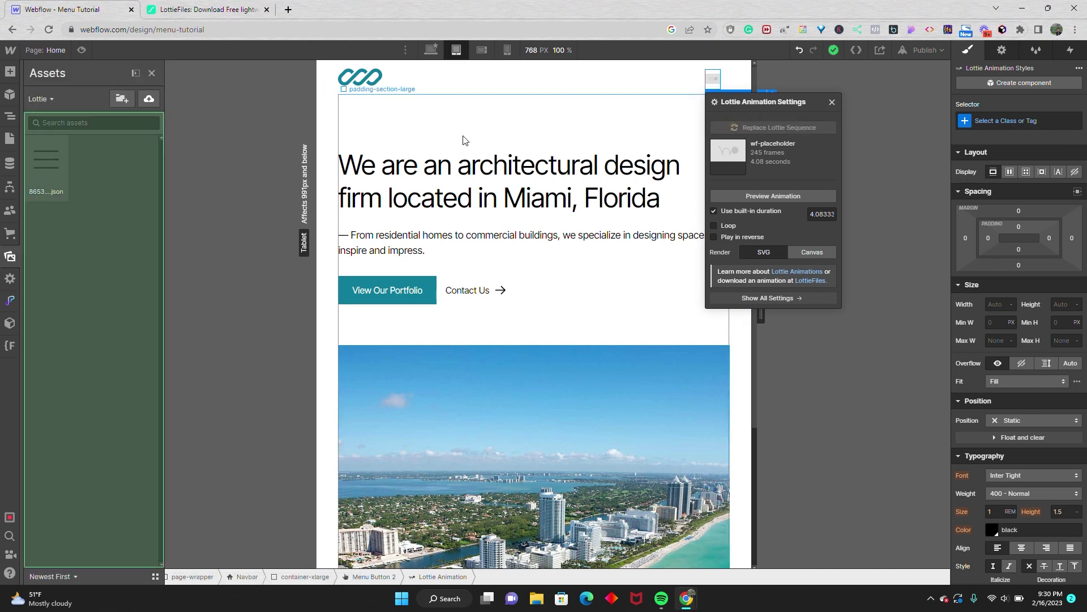
pyautogui.click(60, 165)
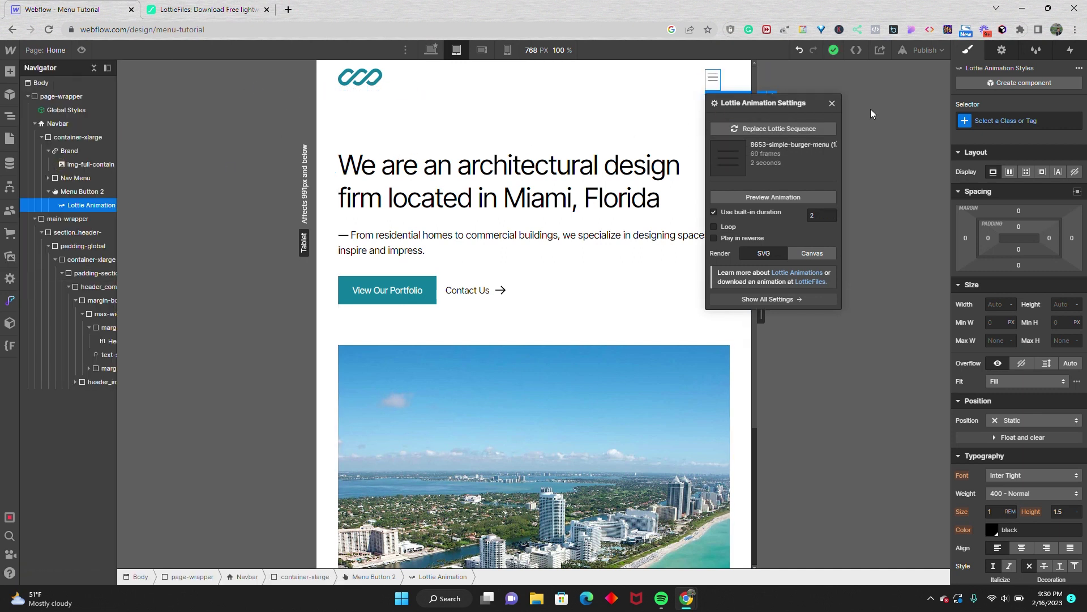
pyautogui.click(832, 103)
# Try setting the Menu Button's width and height to Auto to check how the Lottie icon scales
pyautogui.click(681, 89)
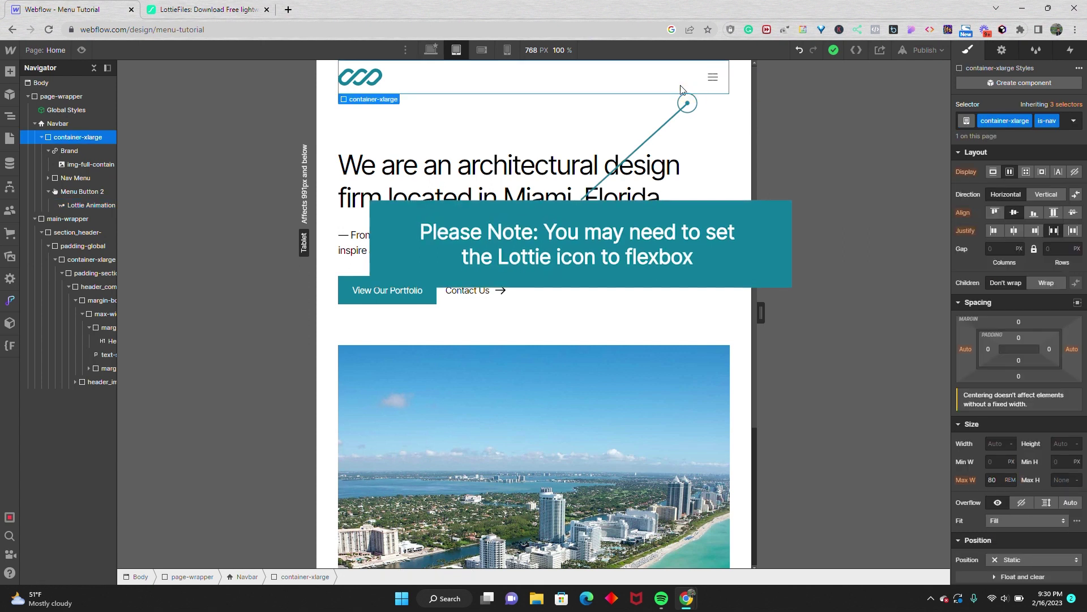
pyautogui.click(713, 77)
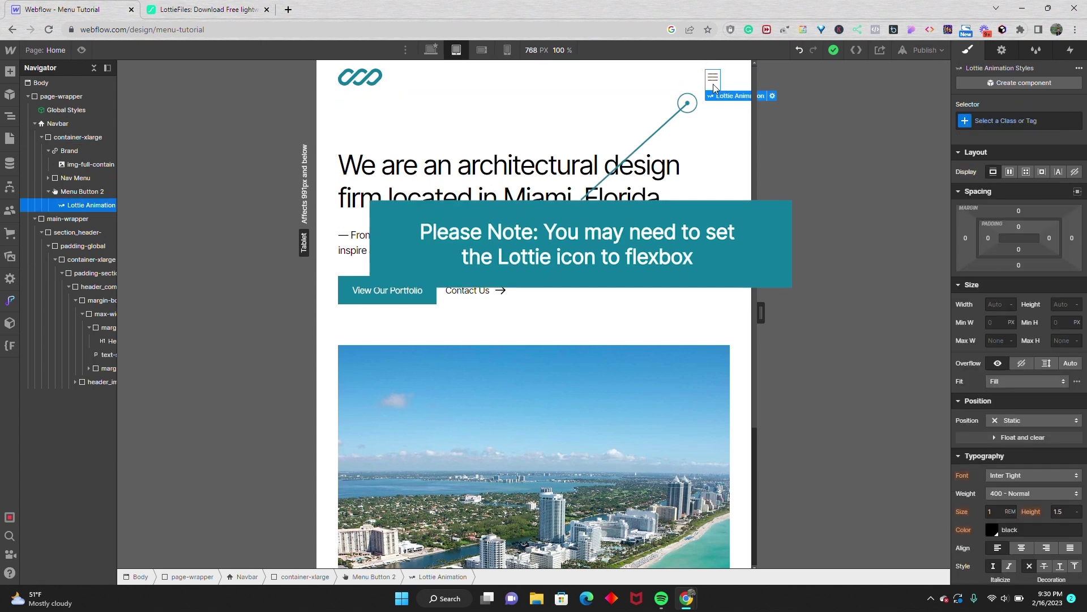
pyautogui.click(82, 191)
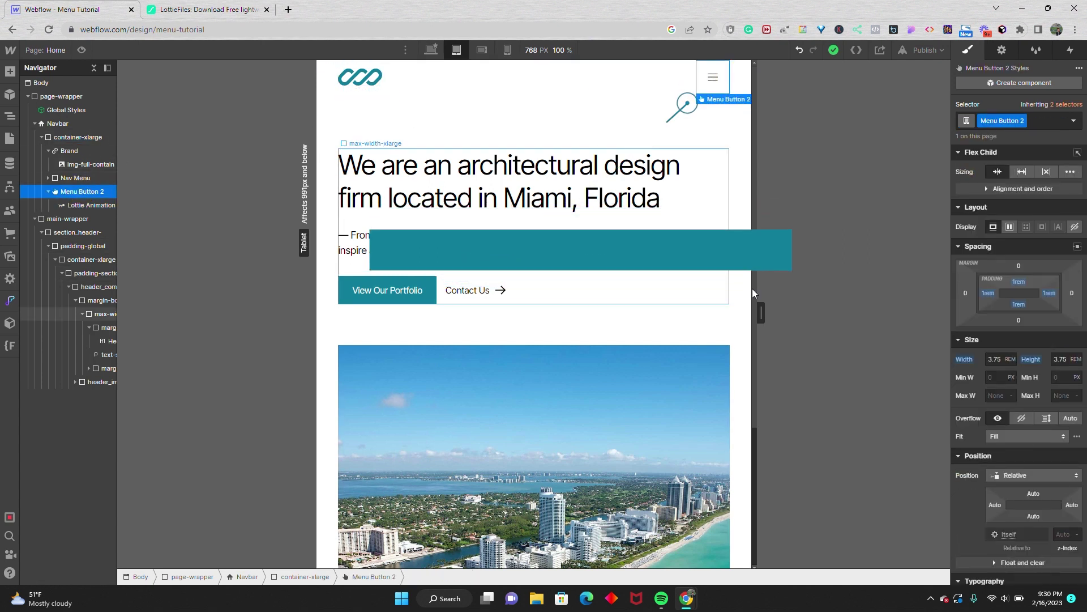
pyautogui.click(1011, 359)
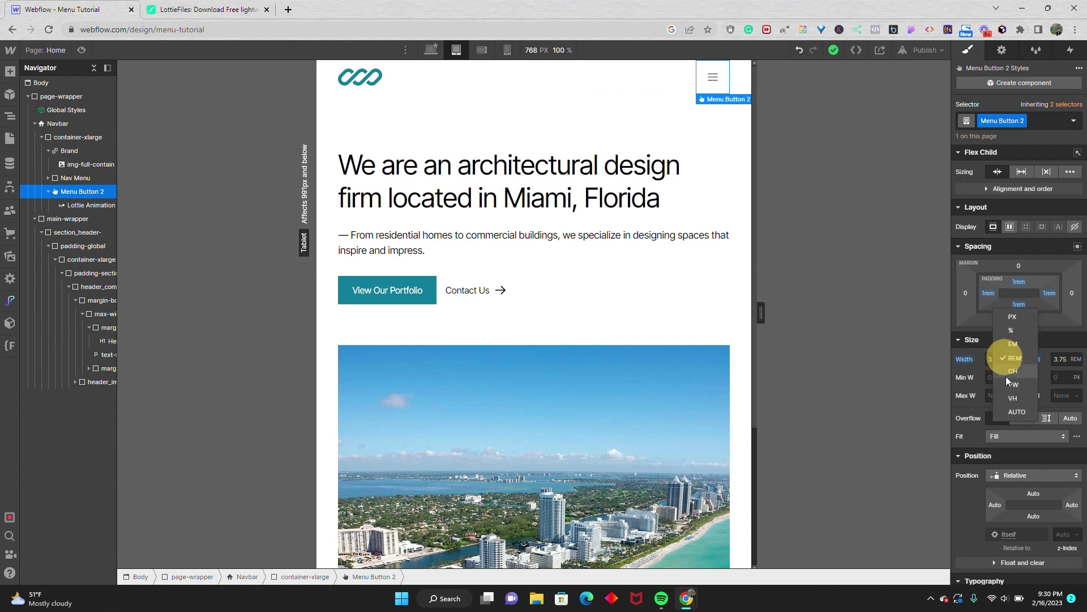
pyautogui.click(1010, 411)
pyautogui.click(1075, 359)
pyautogui.click(1066, 411)
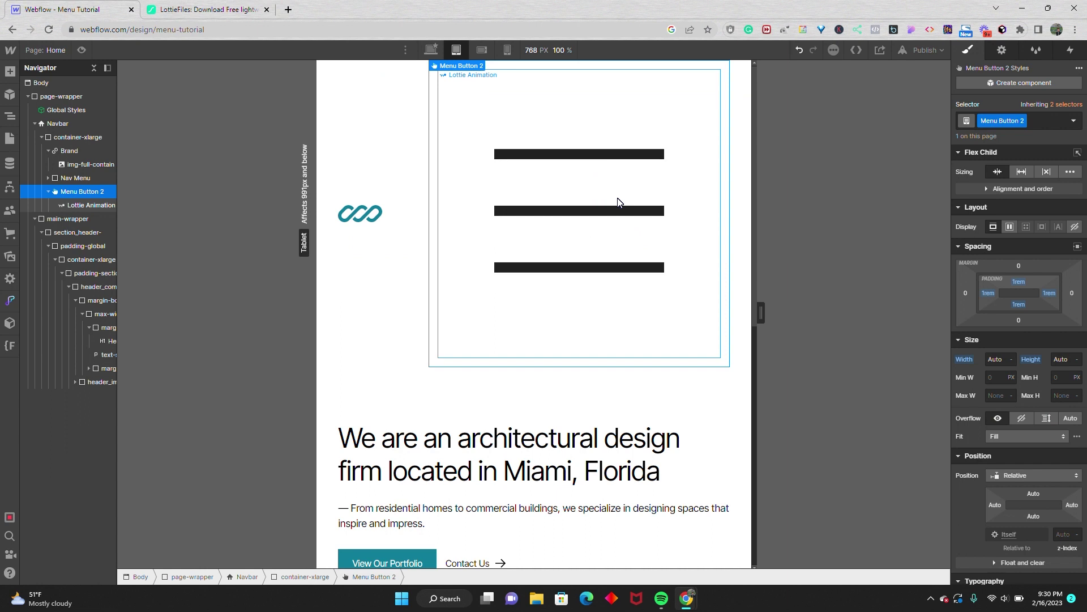
pyautogui.scroll(-4, 618, 203)
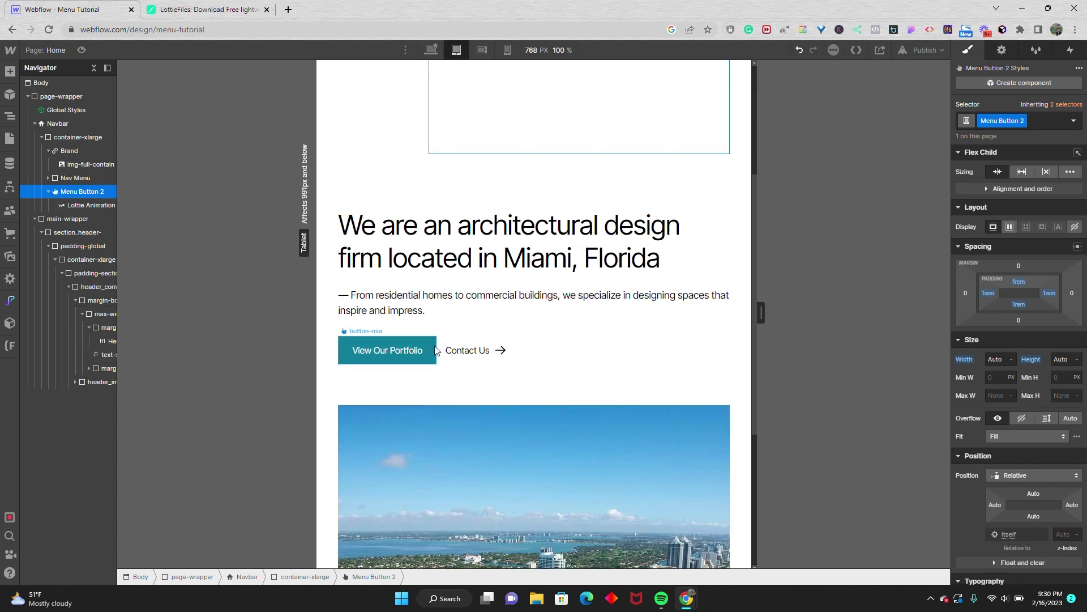
pyautogui.scroll(4, 478, 240)
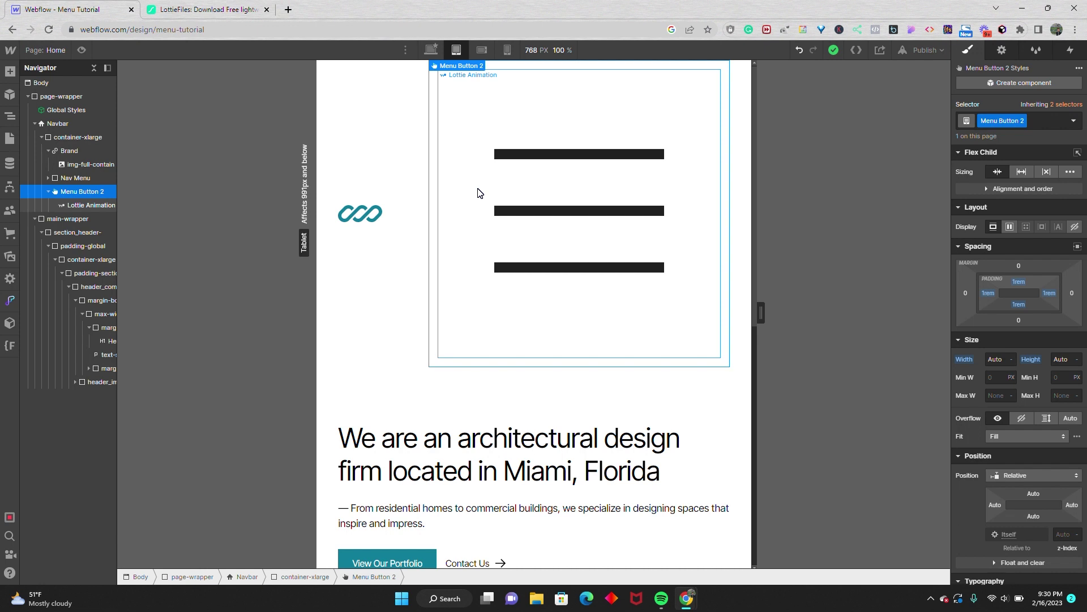
# Undo the Auto width and height changes and reselect the Menu Button
pyautogui.hotkey('ctrl', 'z')
pyautogui.hotkey('ctrl', 'z')
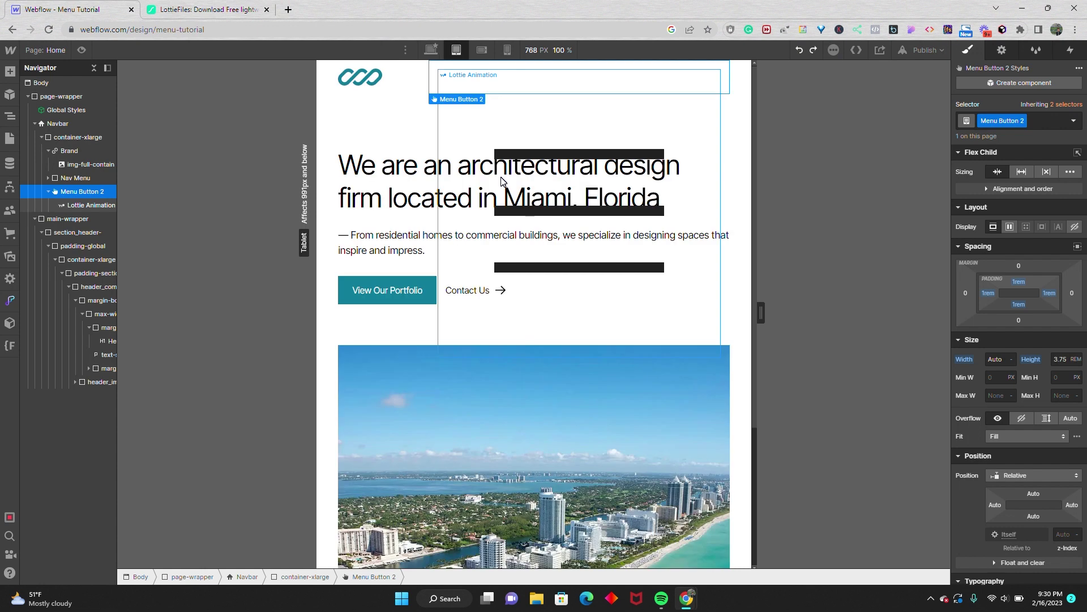
pyautogui.click(545, 84)
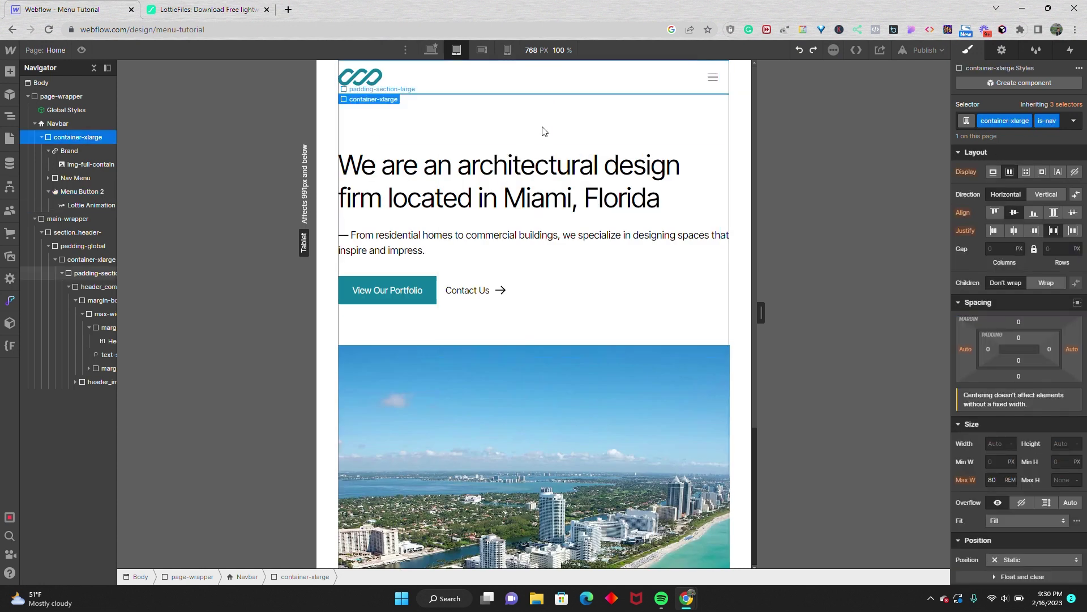
pyautogui.click(553, 121)
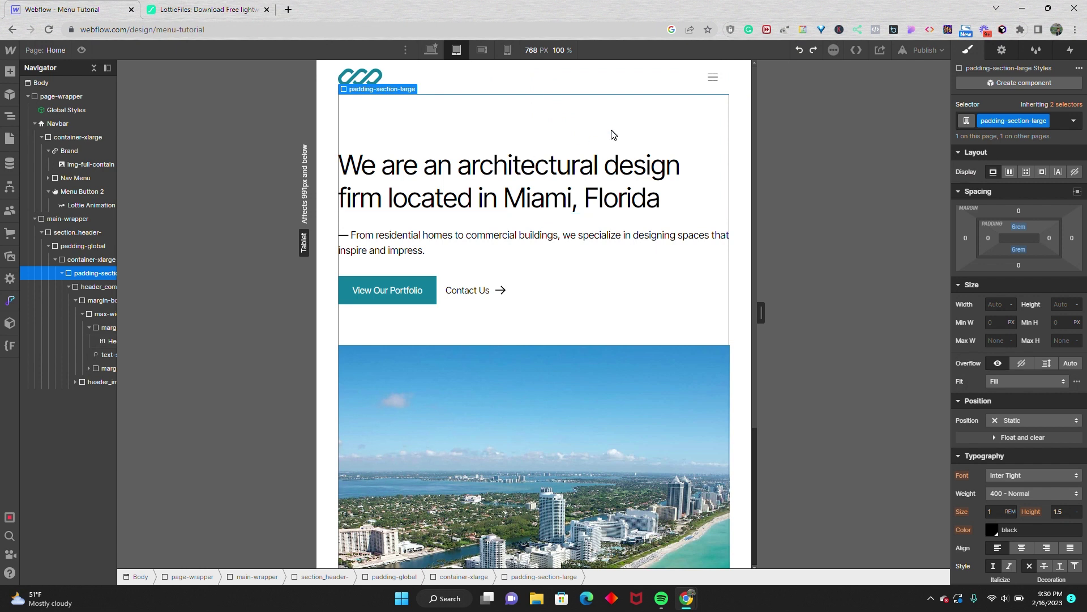
pyautogui.click(91, 191)
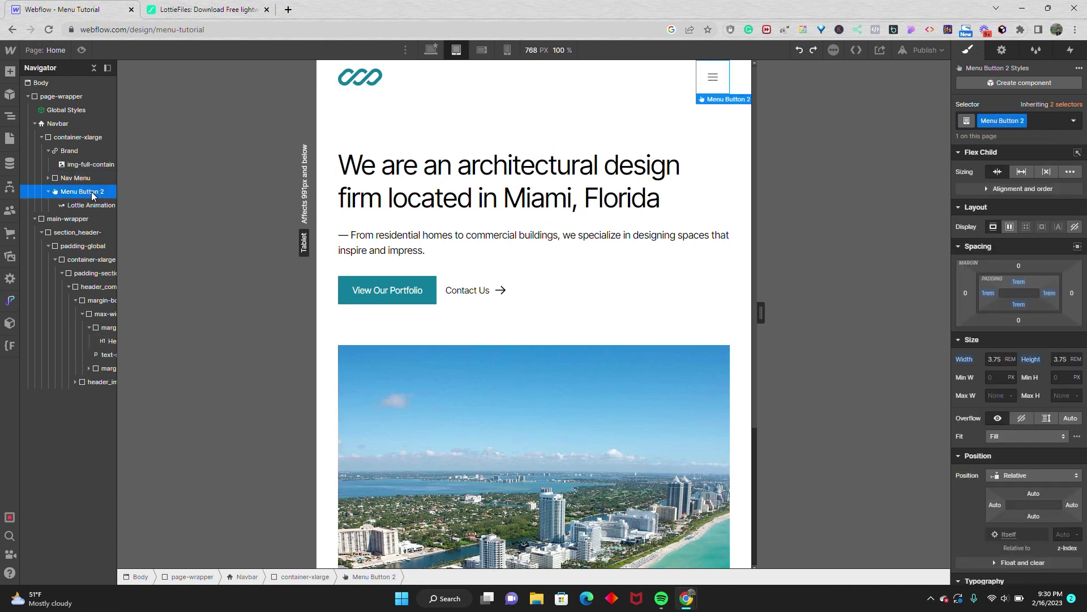
# Preview the page at tablet width to check how the burger icon behaves, and return to editing
pyautogui.click(83, 56)
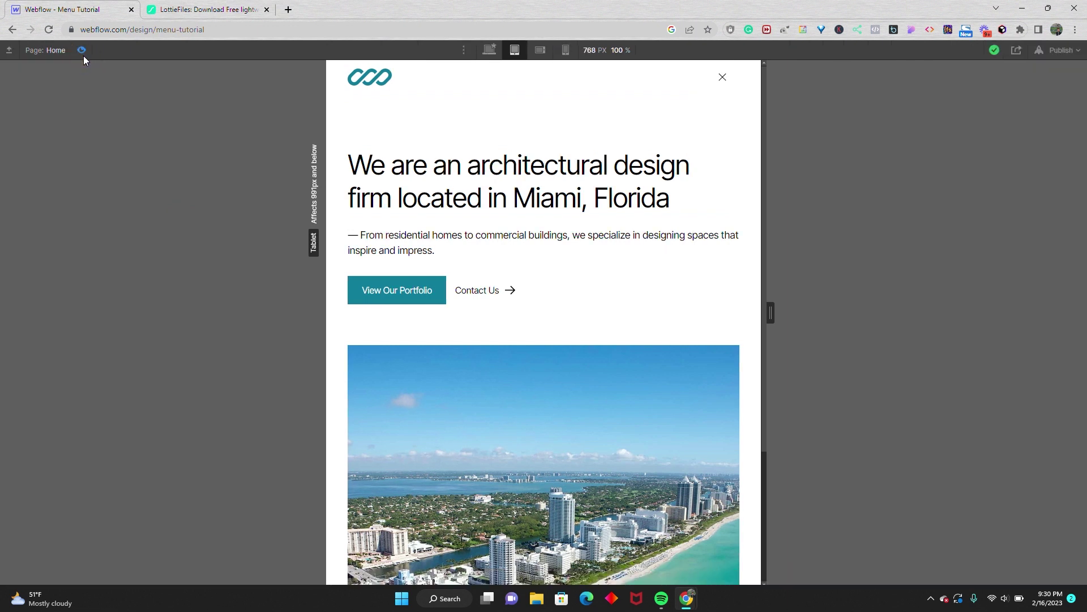
pyautogui.click(83, 56)
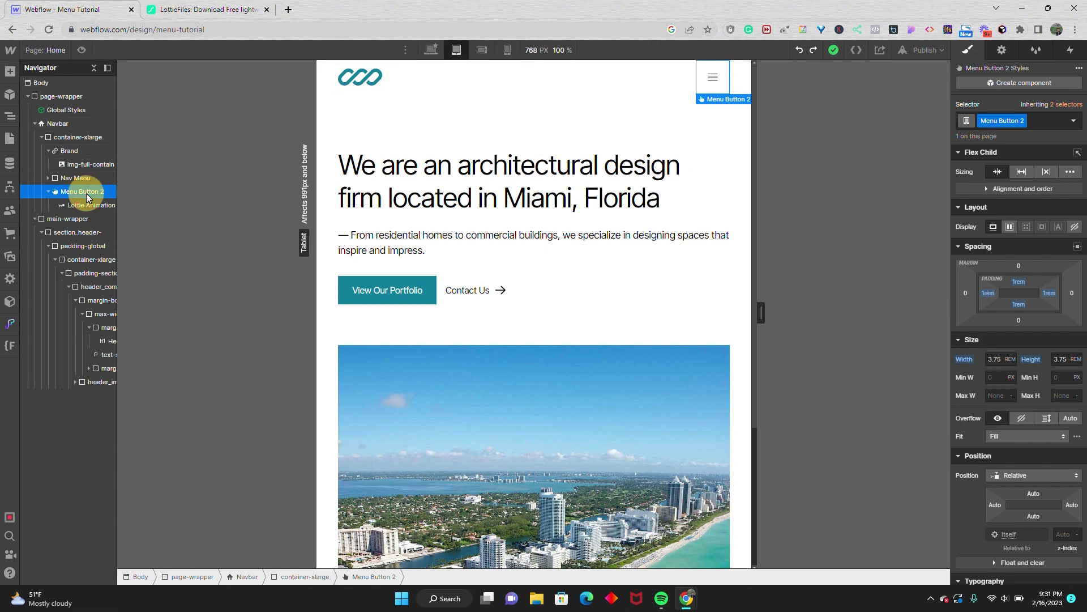
# Add a Mouse click (tap) element trigger to the Menu Button and exclude Desktop and above from its trigger devices
pyautogui.click(1070, 51)
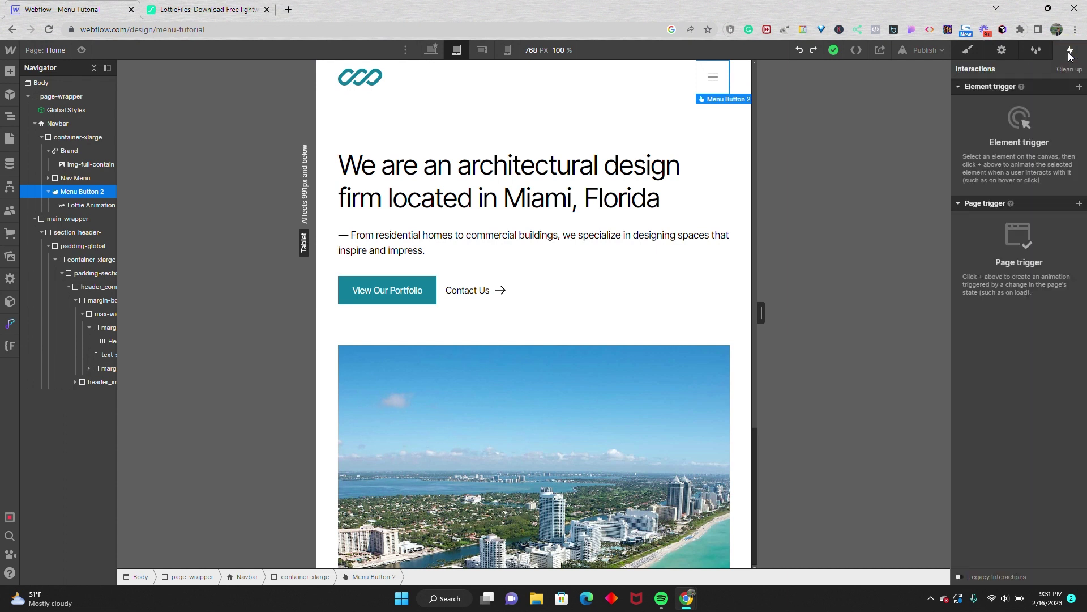
pyautogui.click(1079, 88)
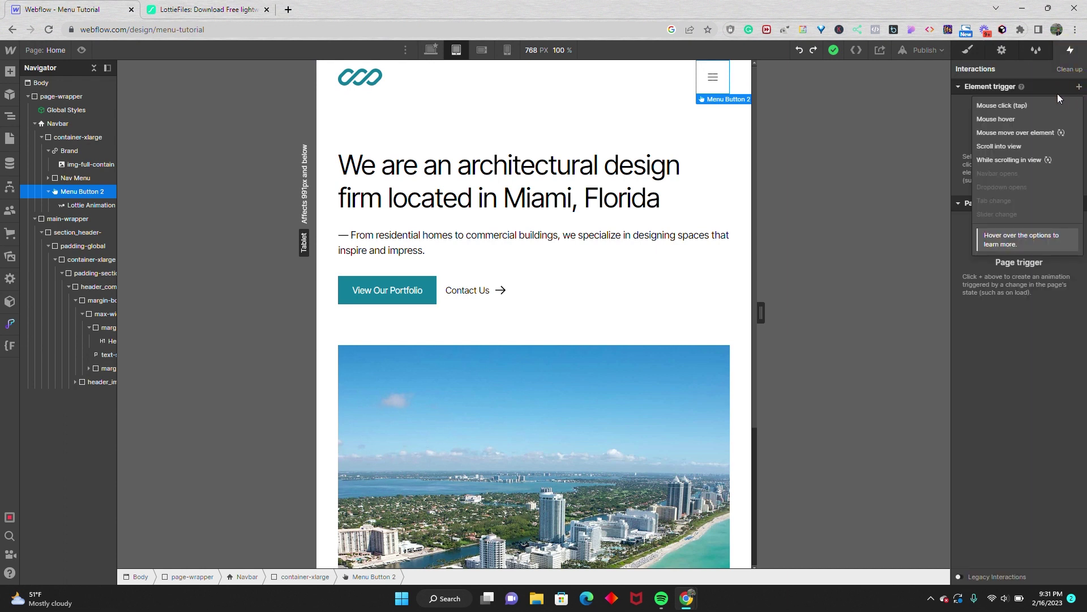
pyautogui.click(1005, 106)
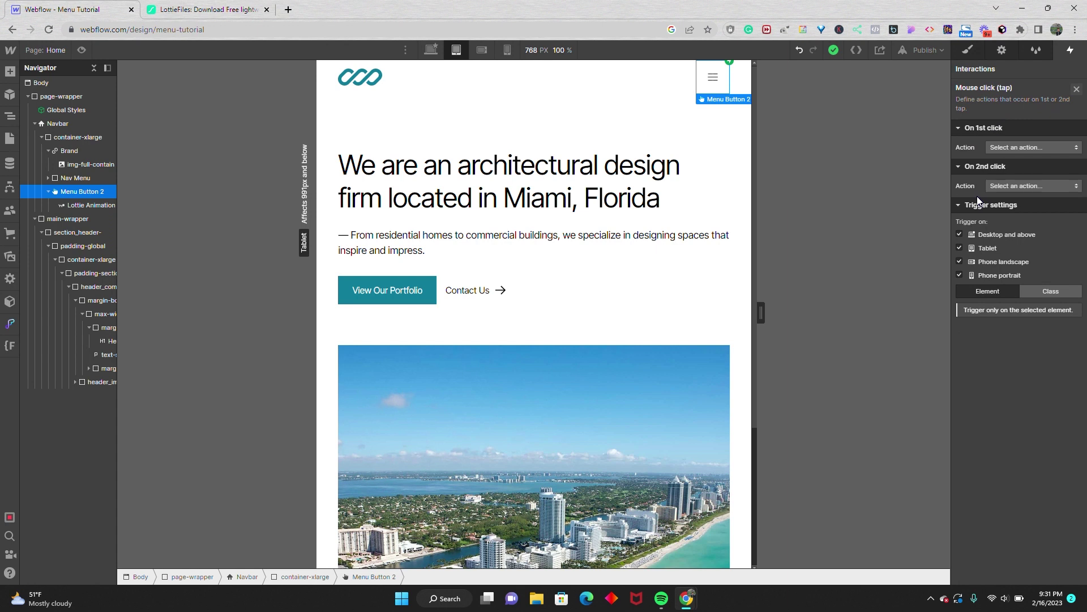
pyautogui.click(960, 235)
# Make the first click start a custom animation and create a new timed animation named Menu Open for it
pyautogui.click(994, 149)
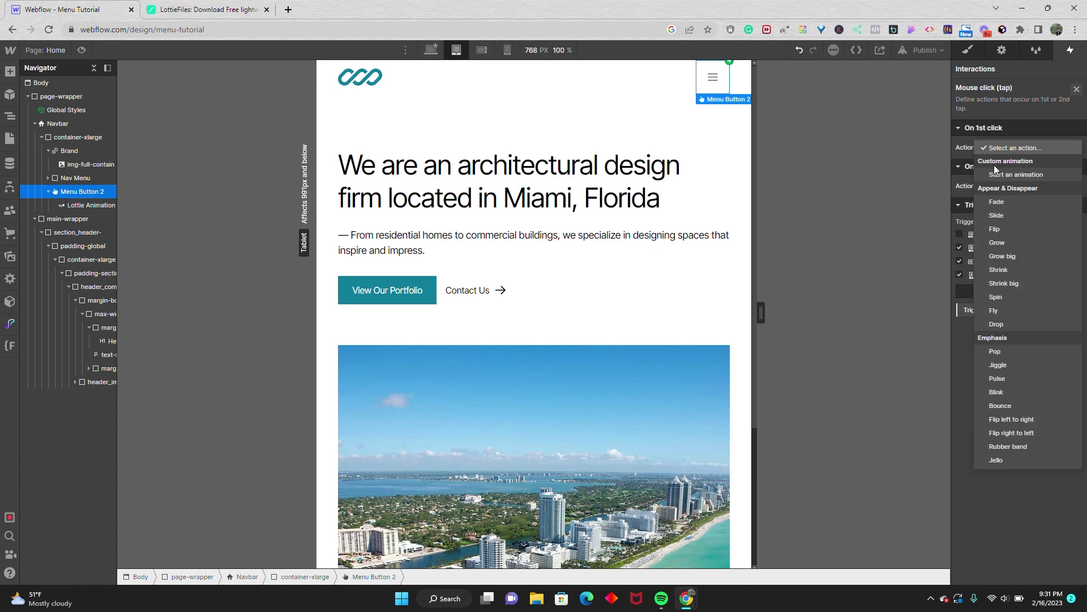
pyautogui.click(994, 169)
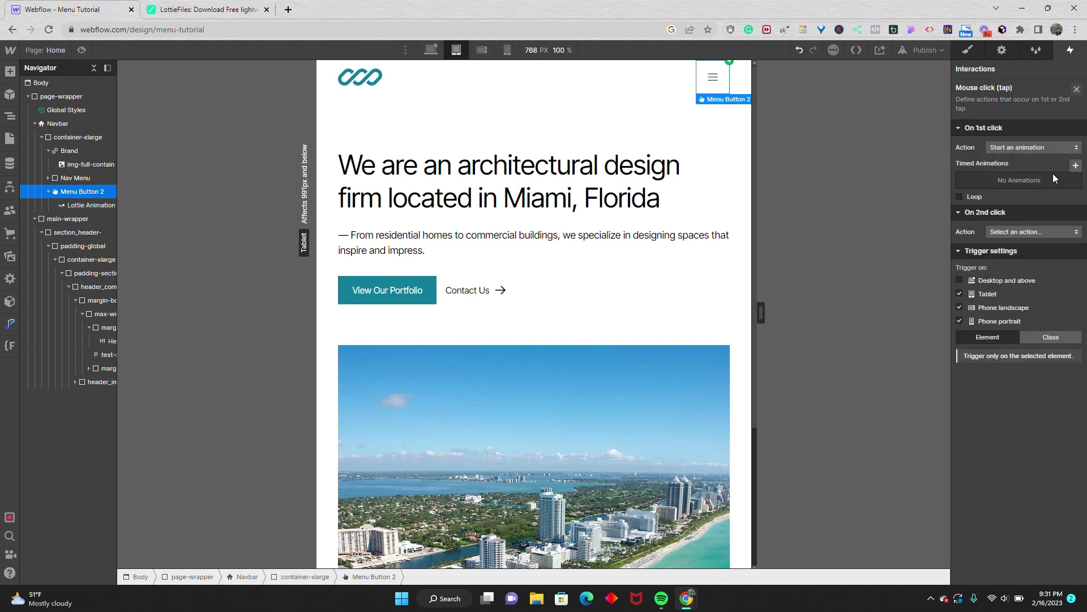
pyautogui.click(1076, 165)
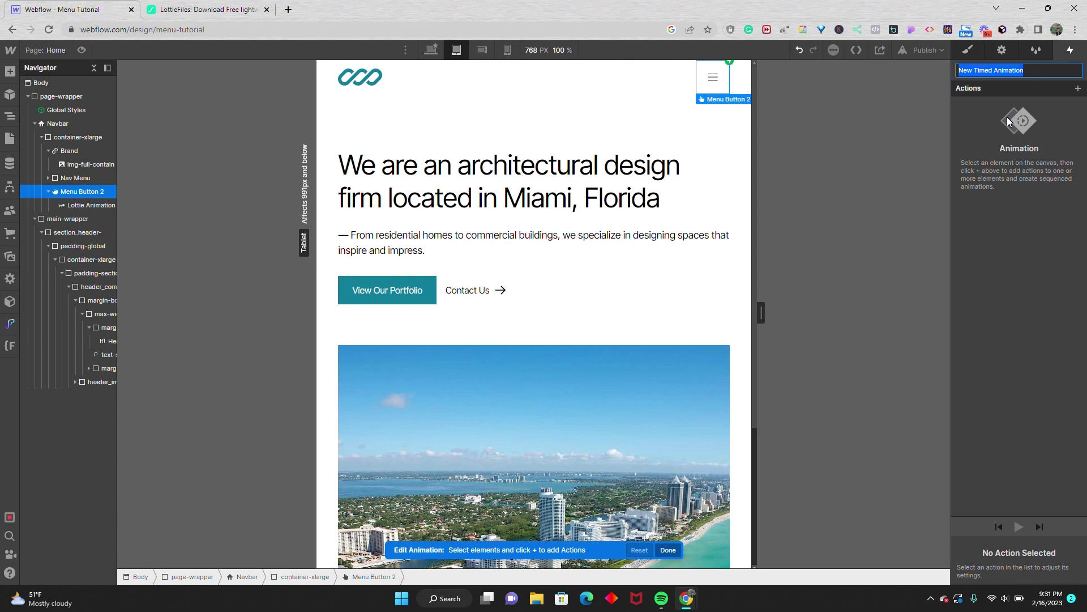
pyautogui.write('M')
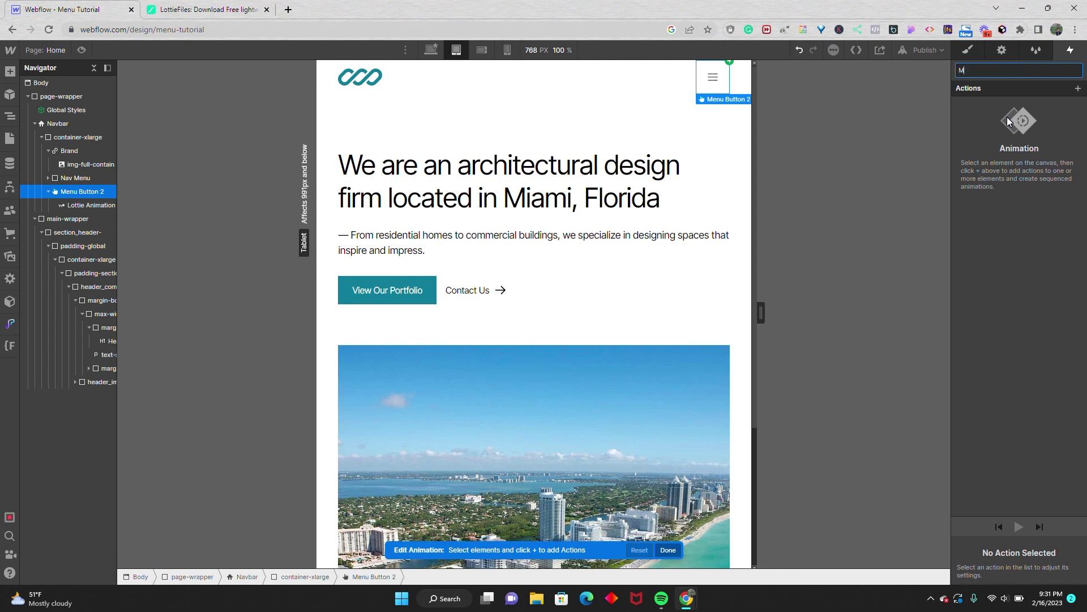
pyautogui.write('enu Open')
pyautogui.press('Return')
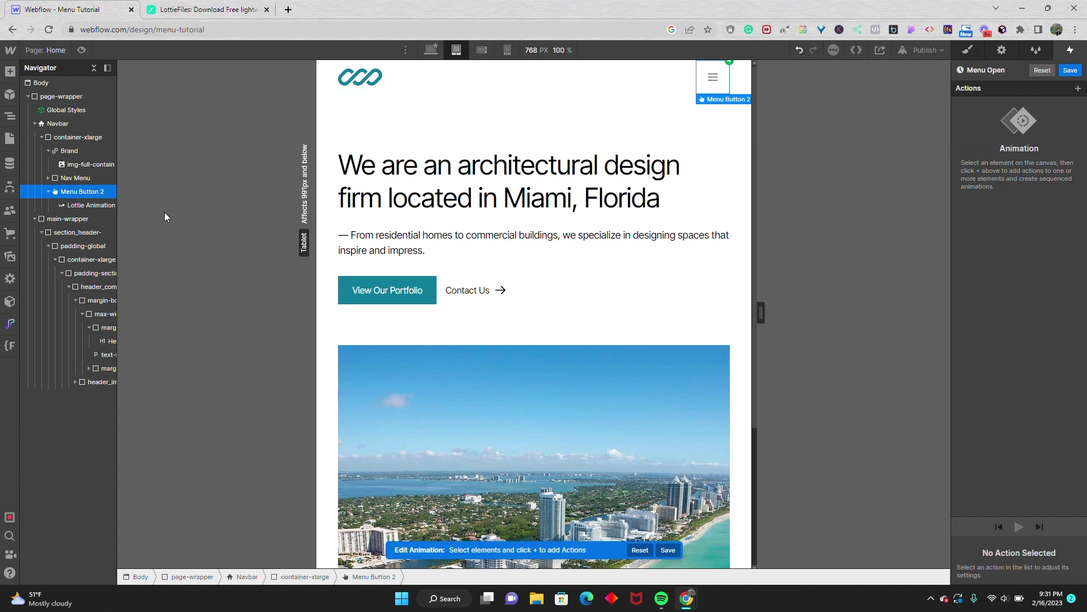
# Add a Lottie action for the Lottie Animation element to Menu Open, set its position to 75%, and save the animation
pyautogui.click(89, 205)
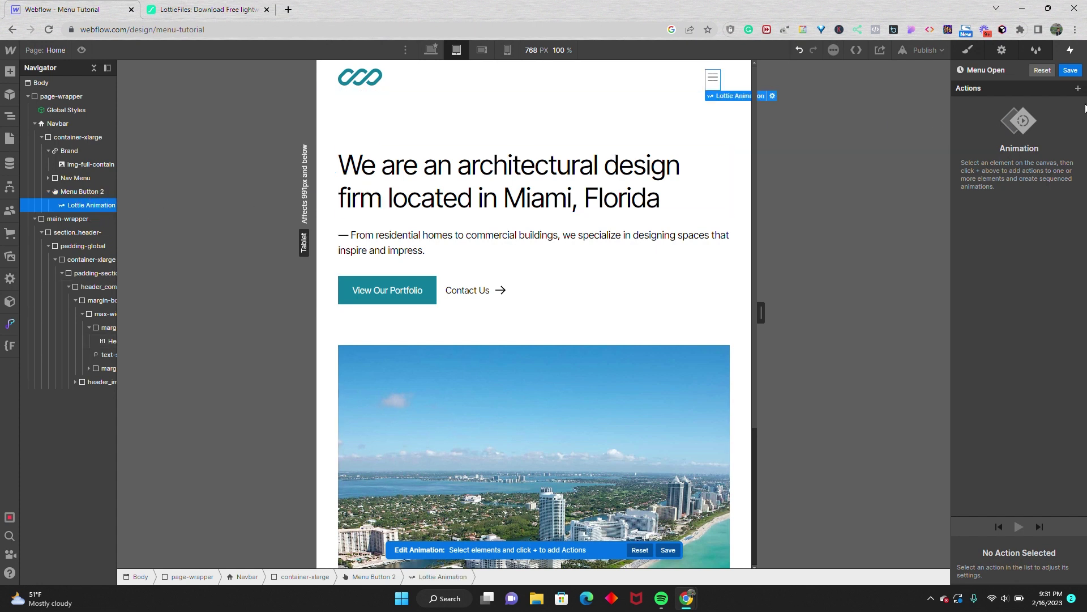
pyautogui.click(1078, 89)
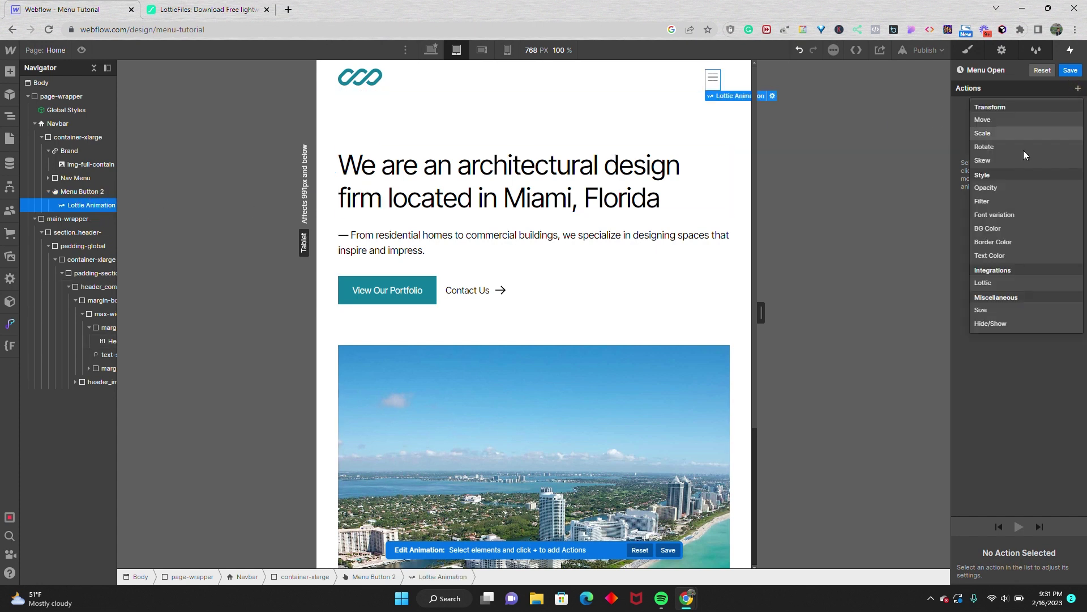
pyautogui.click(996, 283)
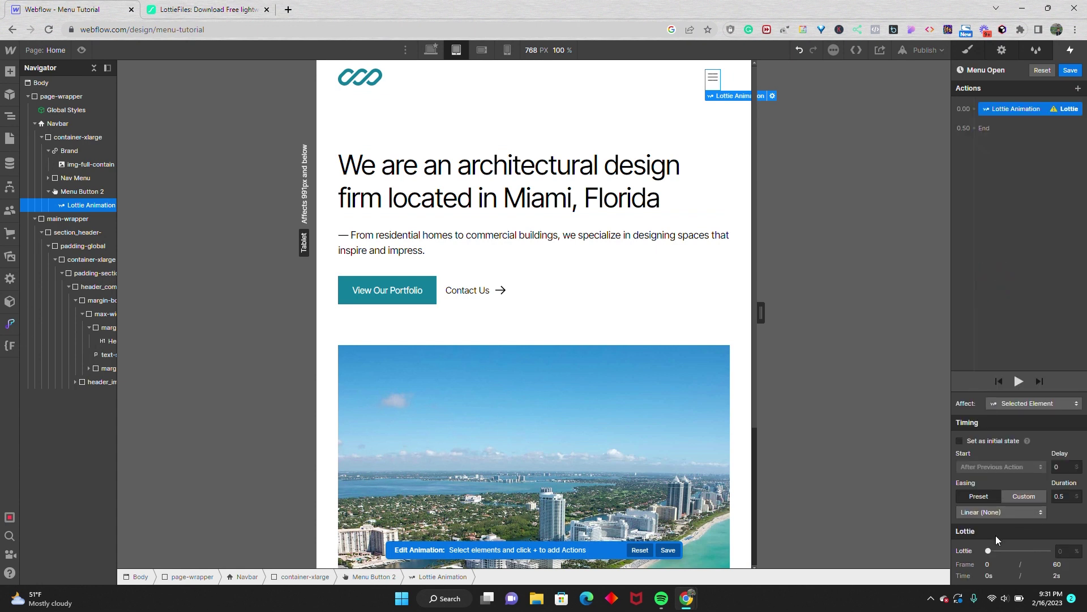
pyautogui.click(987, 549)
pyautogui.moveTo(987, 550); pyautogui.dragTo(1064, 550)
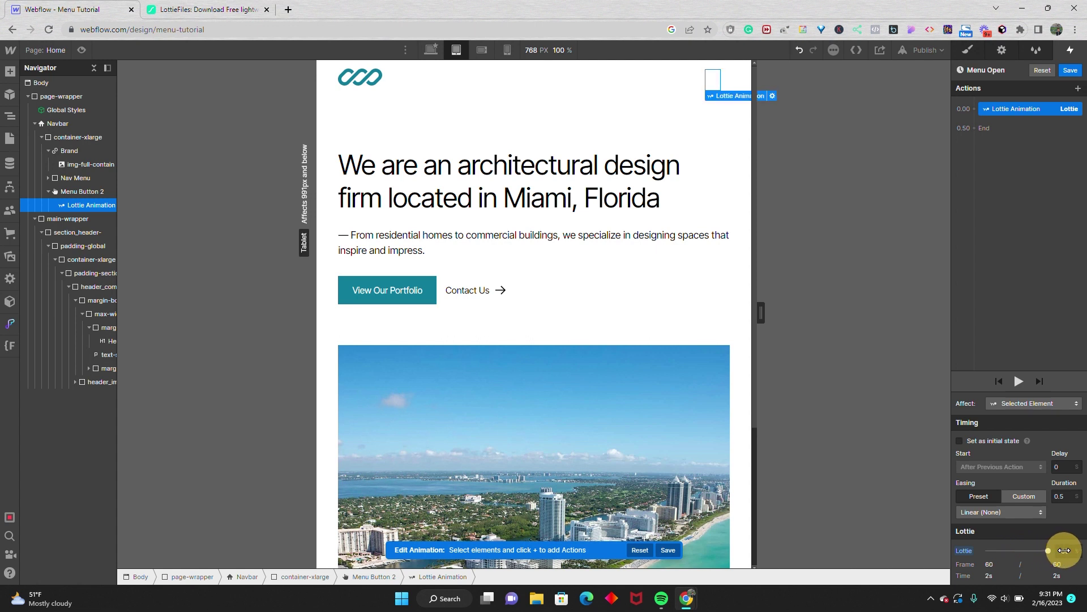
pyautogui.moveTo(1064, 551); pyautogui.dragTo(1034, 553)
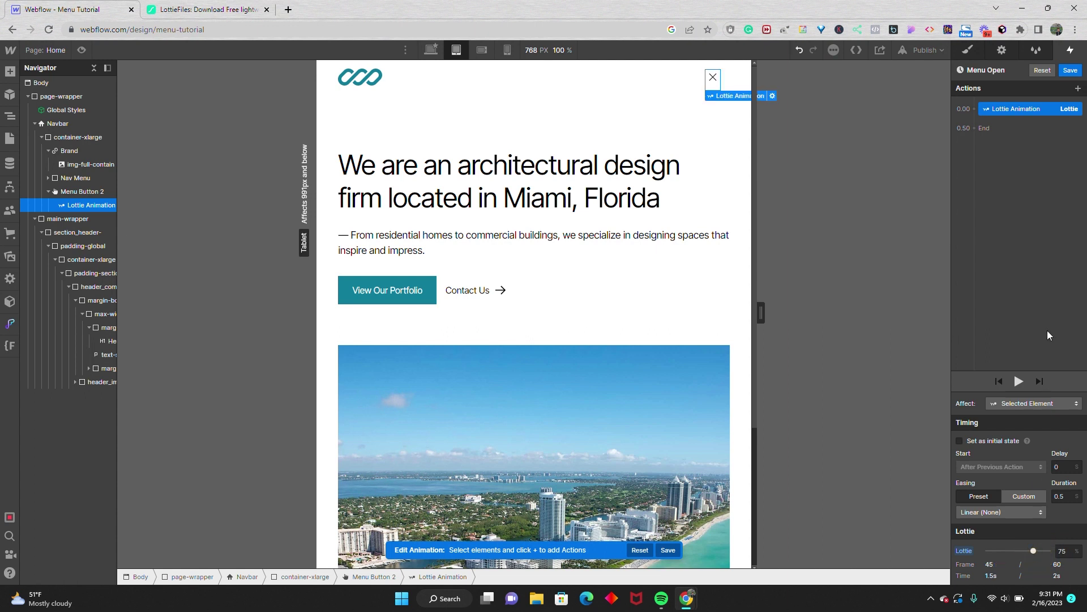
pyautogui.click(1066, 73)
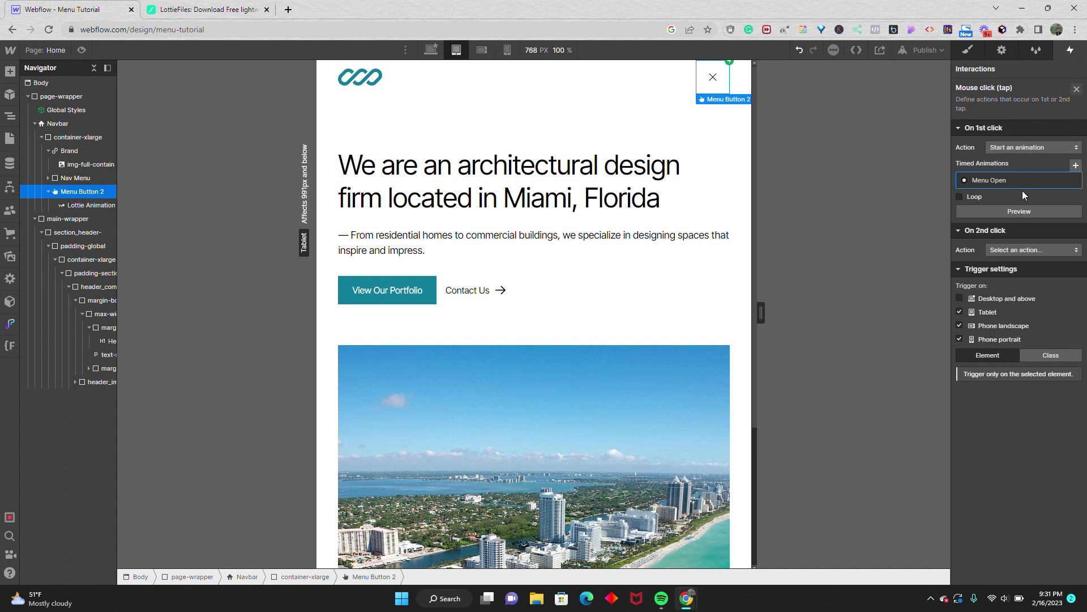
# Make the second click start a custom animation and duplicate the Menu Open timed animation
pyautogui.click(1002, 251)
pyautogui.click(1004, 277)
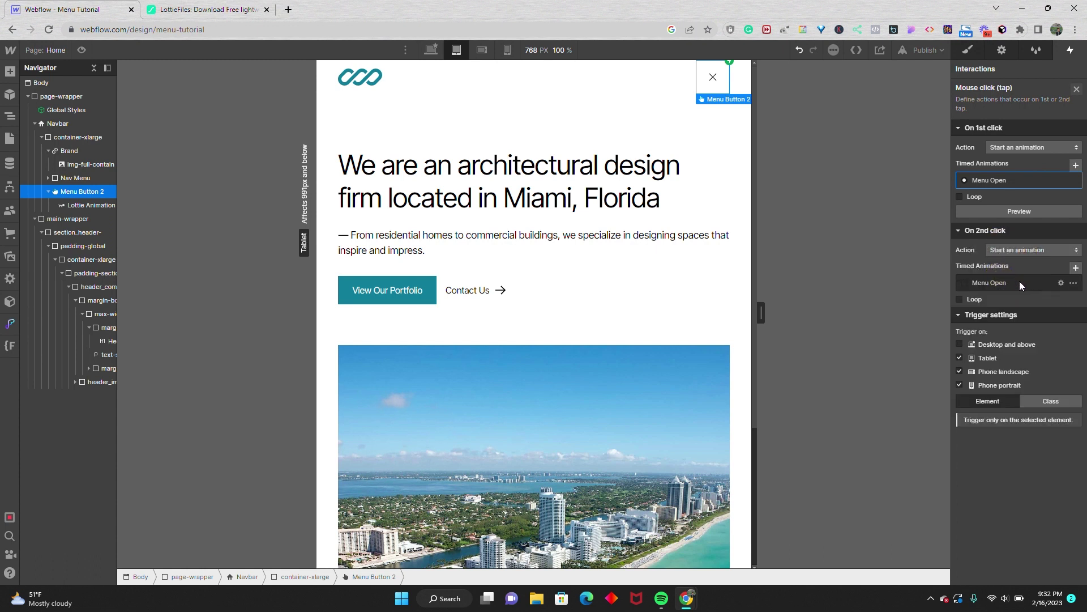
pyautogui.click(1073, 282)
pyautogui.click(1051, 328)
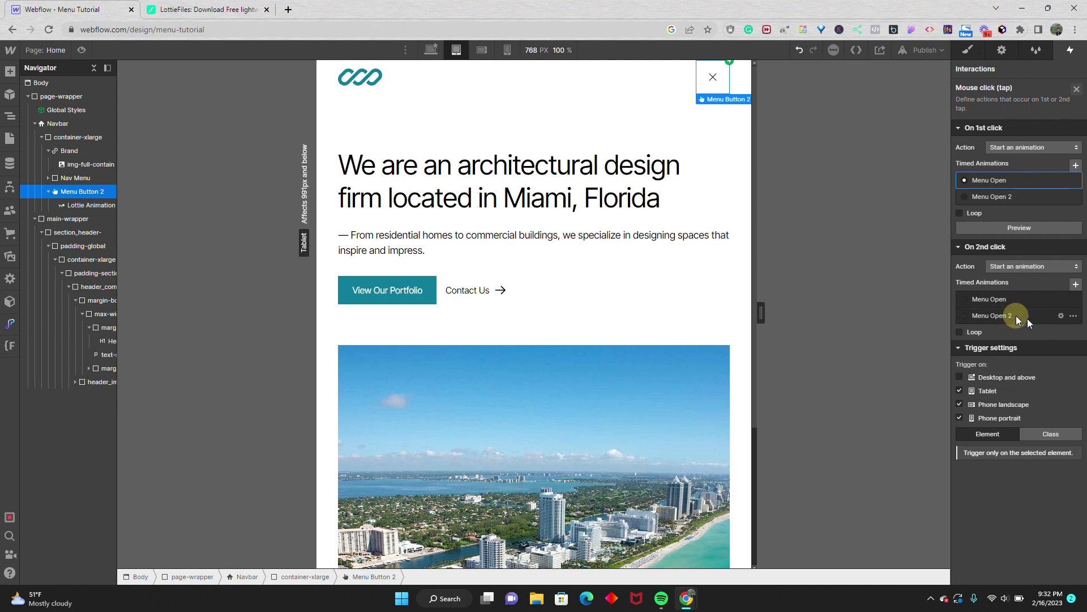
# Assign the duplicated animation to the second click and rename it Menu Close
pyautogui.click(1016, 315)
pyautogui.click(1061, 315)
pyautogui.click(980, 69)
pyautogui.click(1015, 70)
pyautogui.press('BackSpace')
pyautogui.press('BackSpace')
pyautogui.press('BackSpace')
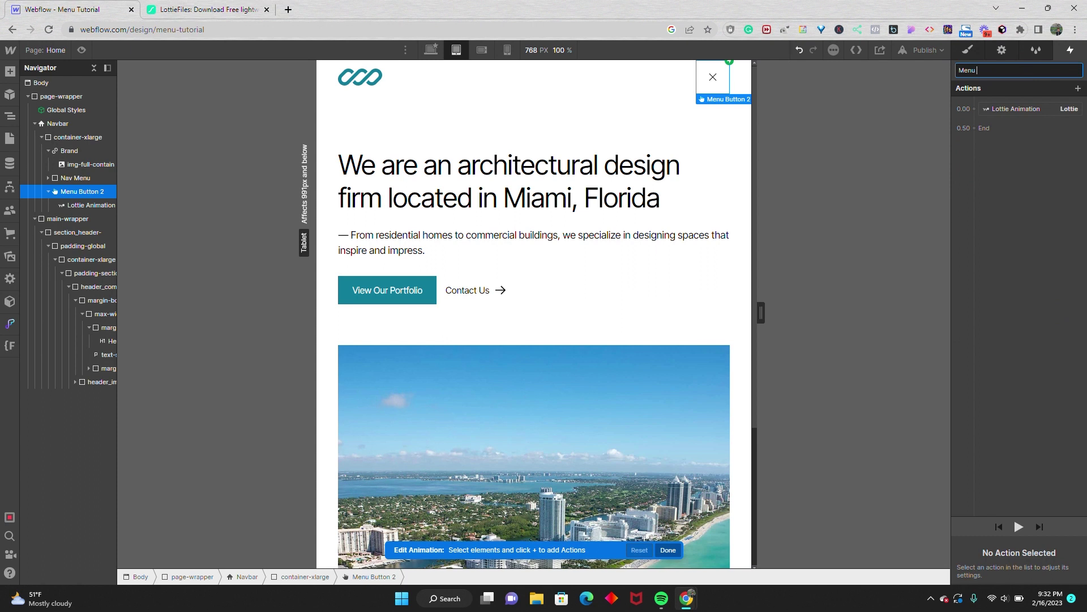
pyautogui.write('Close')
pyautogui.press('Return')
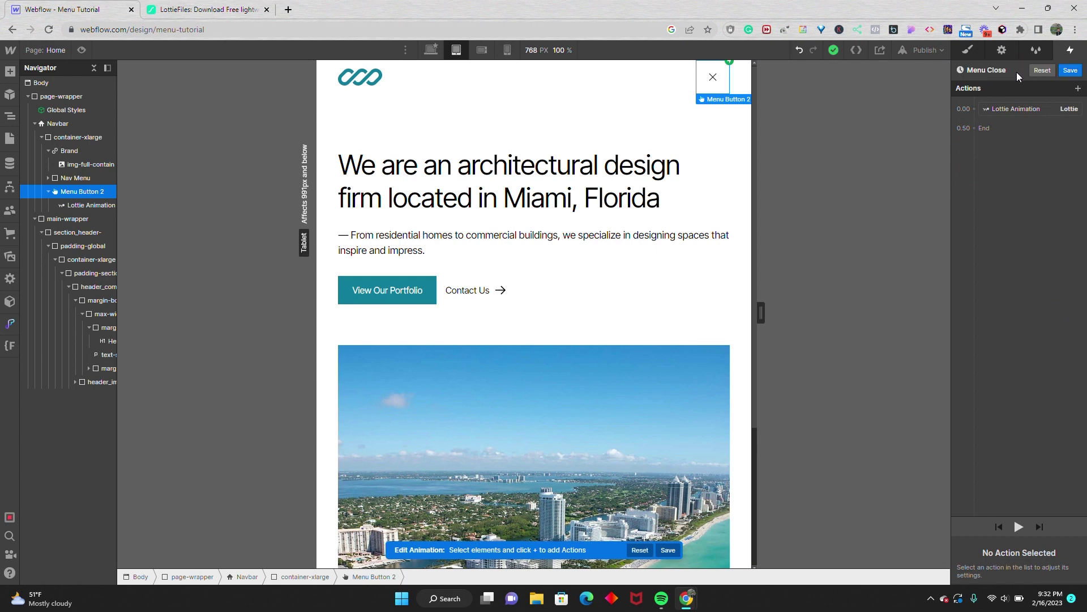
# Set the Lottie action's position in Menu Close to 0% and save the animation
pyautogui.click(1017, 115)
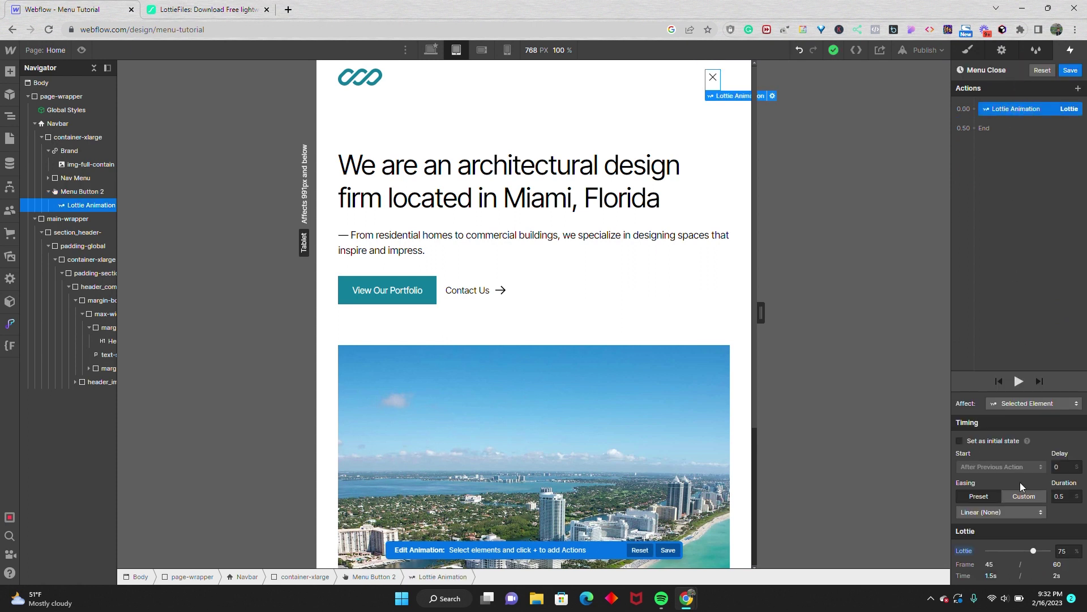
pyautogui.click(1031, 548)
pyautogui.moveTo(1031, 548); pyautogui.dragTo(984, 560)
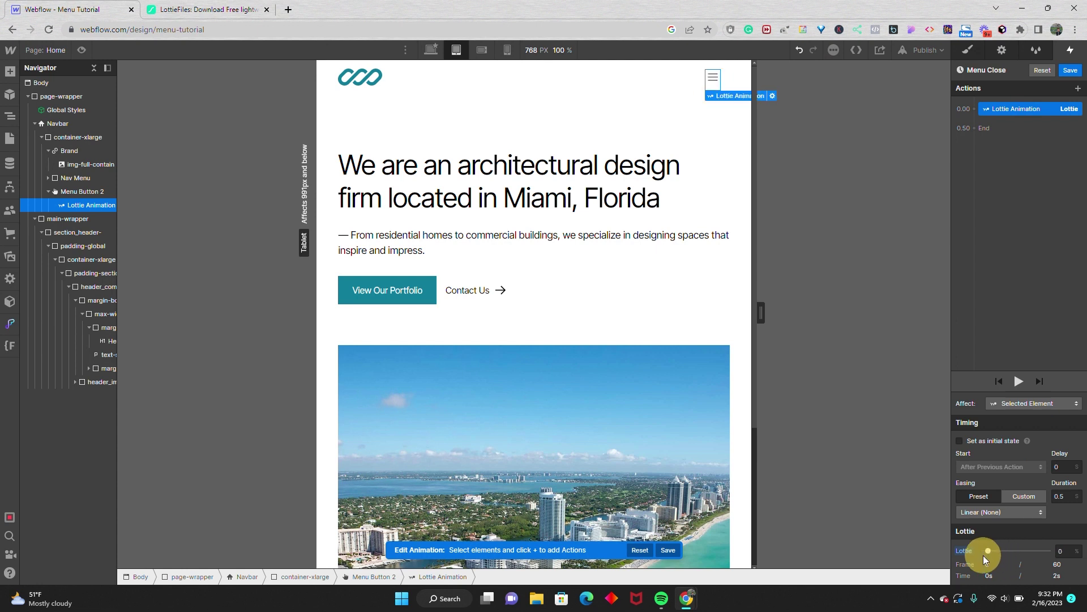
pyautogui.click(1070, 69)
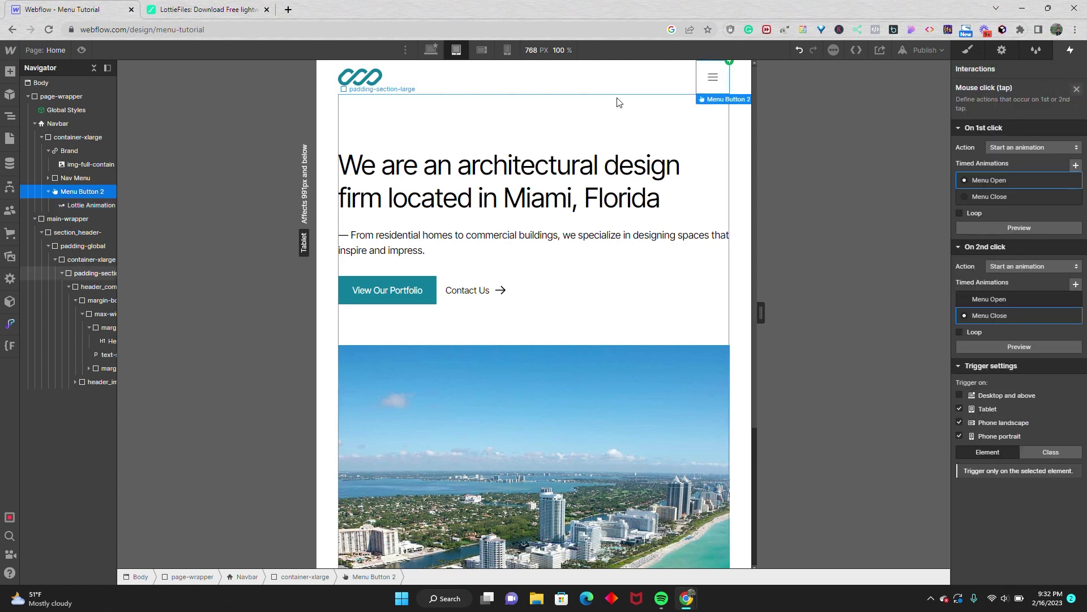
# Preview the page and test opening and closing the menu with the burger button
pyautogui.click(81, 50)
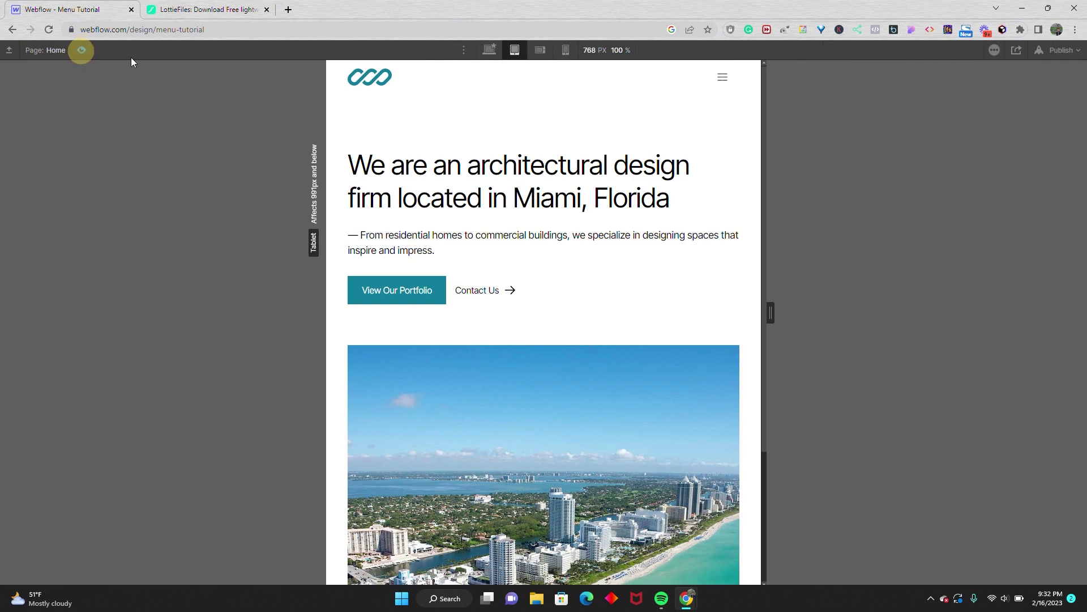
pyautogui.click(724, 82)
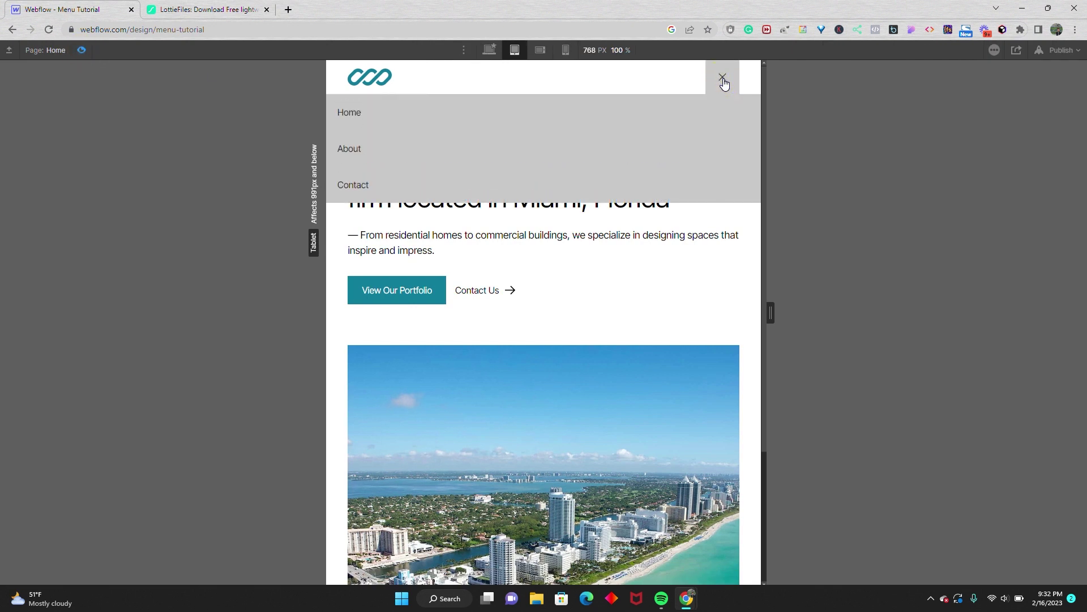
pyautogui.click(724, 84)
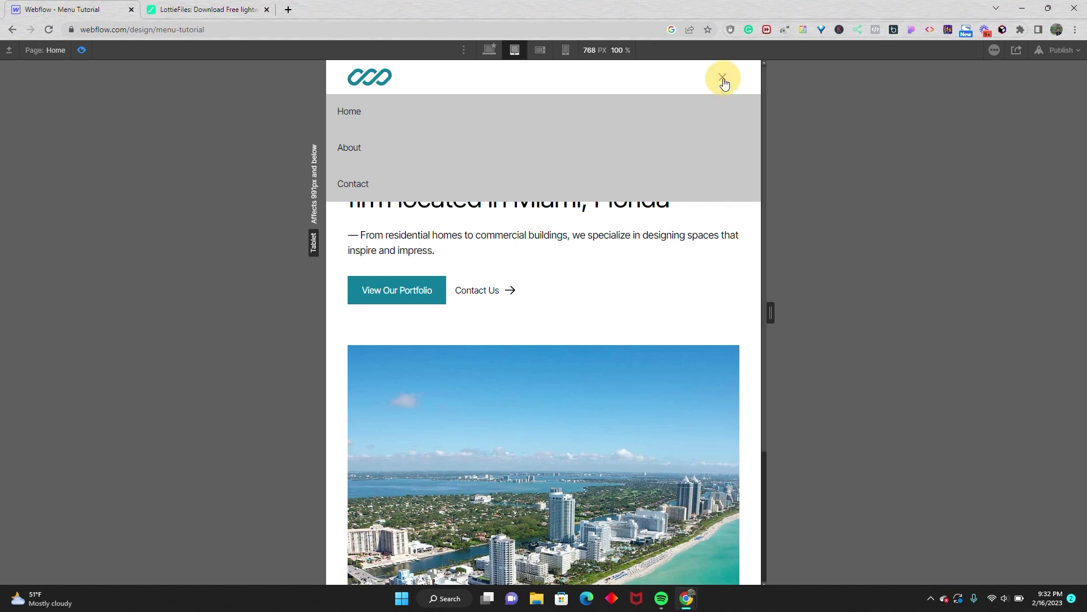